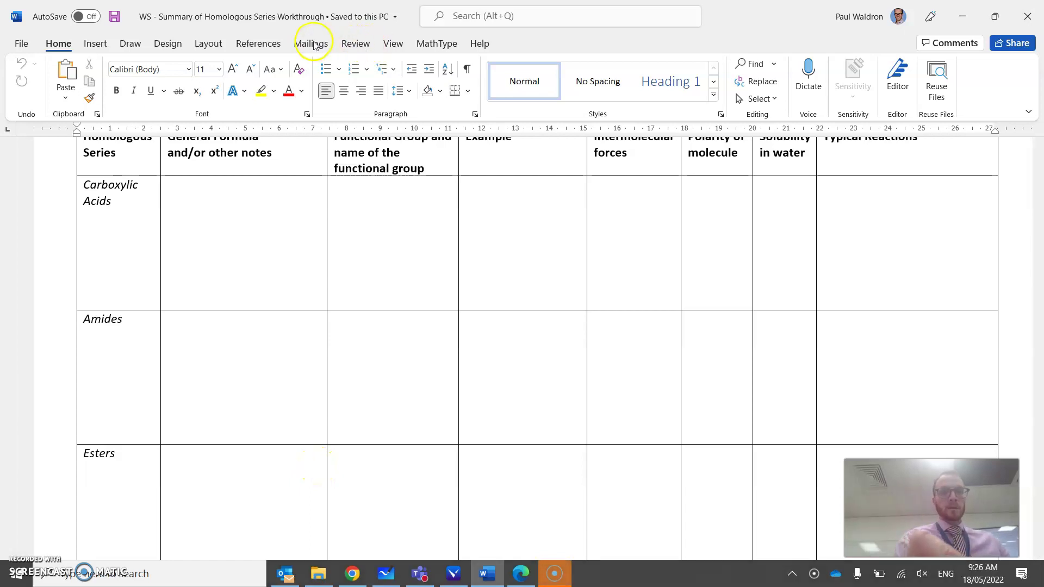
- With the black pen, ink R–C(=O)–O–H in the Carboxylic Acids General Formula cell
click(168, 43)
click(131, 44)
click(156, 87)
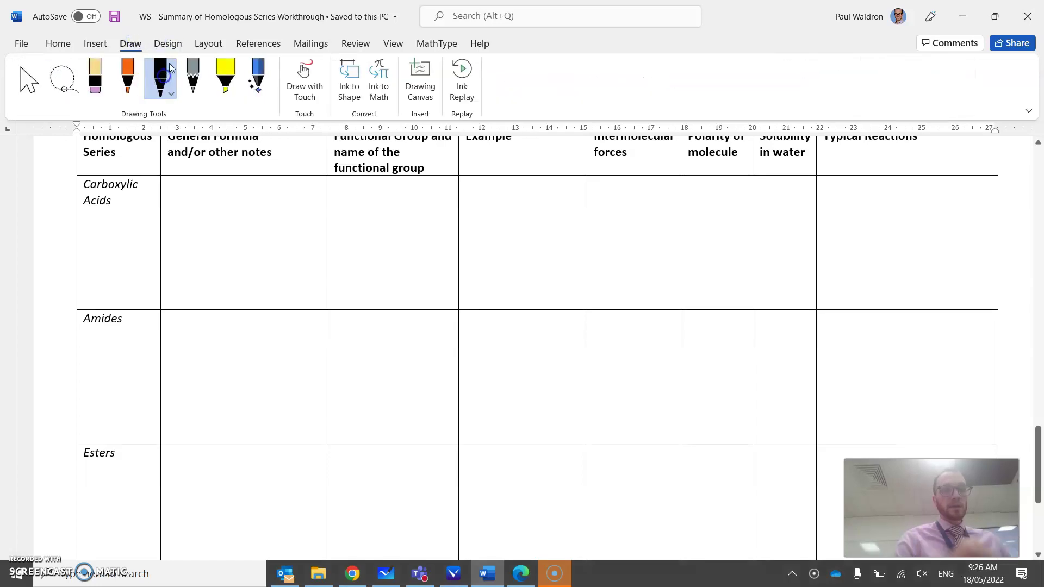
mouse_move(177, 210)
mouse_down()
mouse_move(182, 222)
mouse_move(190, 209)
mouse_move(194, 220)
mouse_move(221, 208)
mouse_up()
mouse_move(217, 183)
mouse_down()
mouse_move(219, 193)
mouse_move(217, 170)
mouse_up()
drag(225, 210, 269, 216)
drag(268, 210, 269, 223)
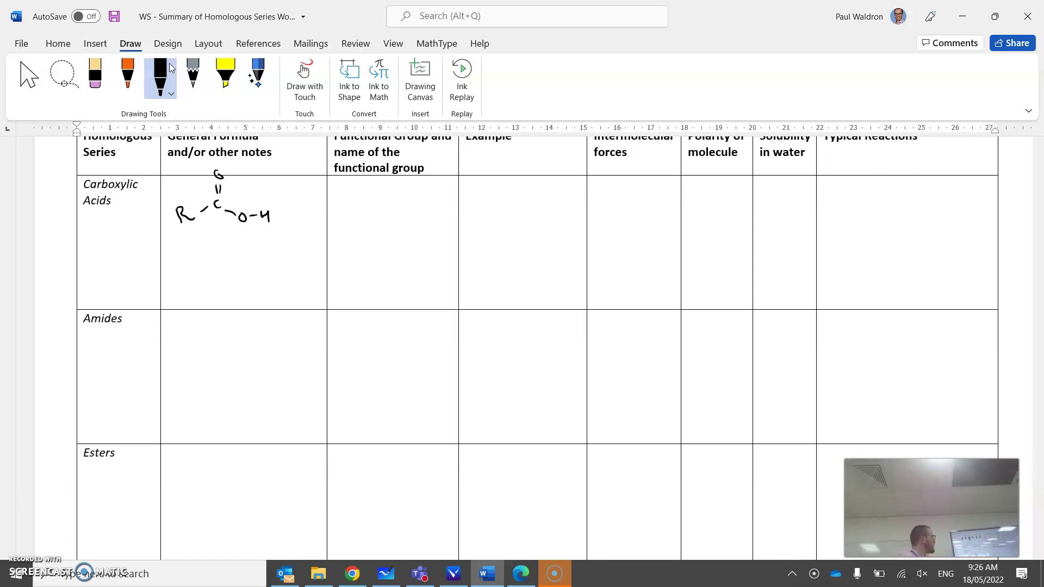
scroll(351, 182, up, 10)
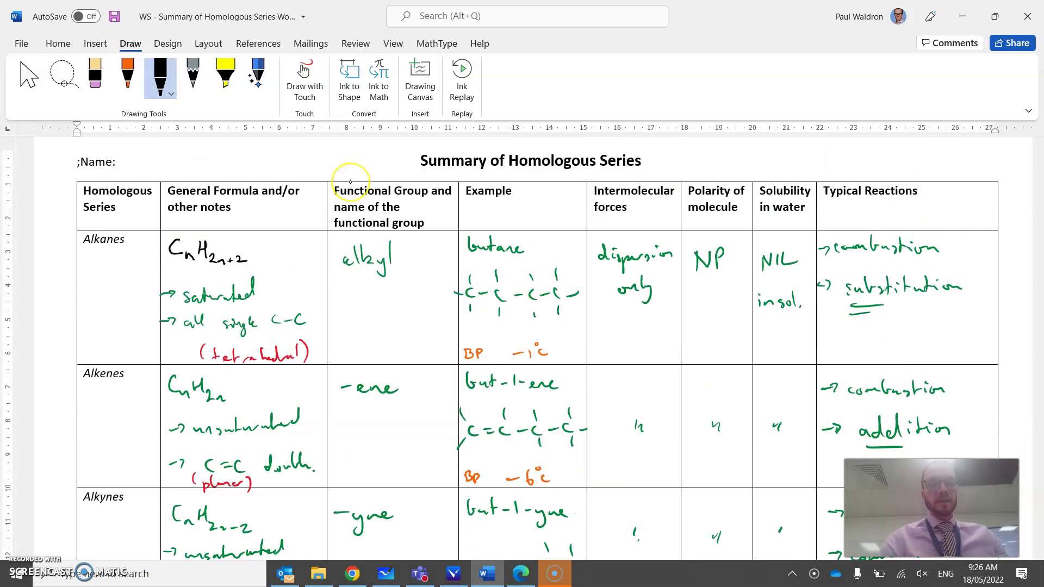
scroll(351, 182, down, 15)
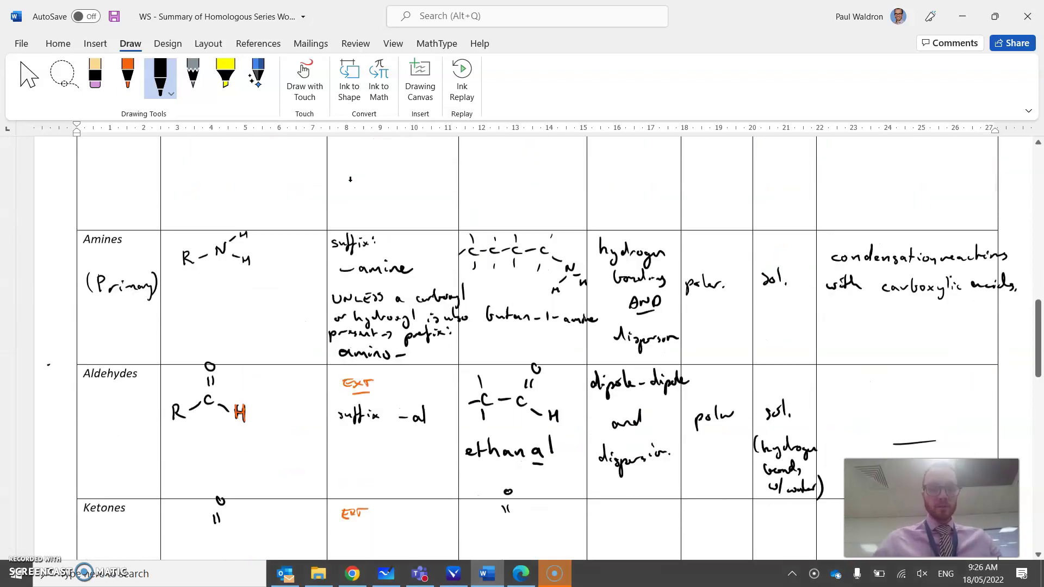
scroll(350, 179, down, 9)
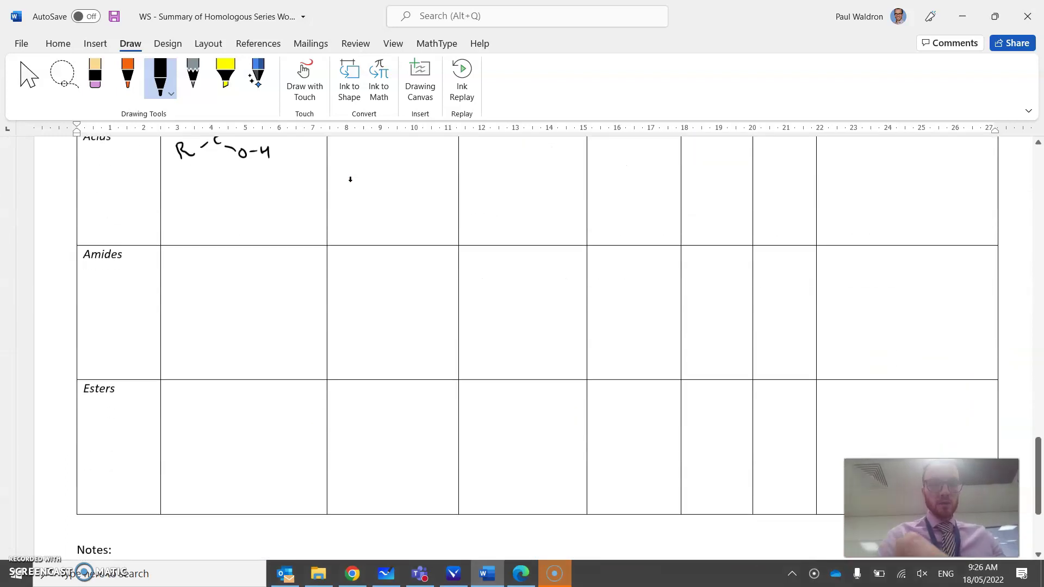
scroll(350, 179, up, 20)
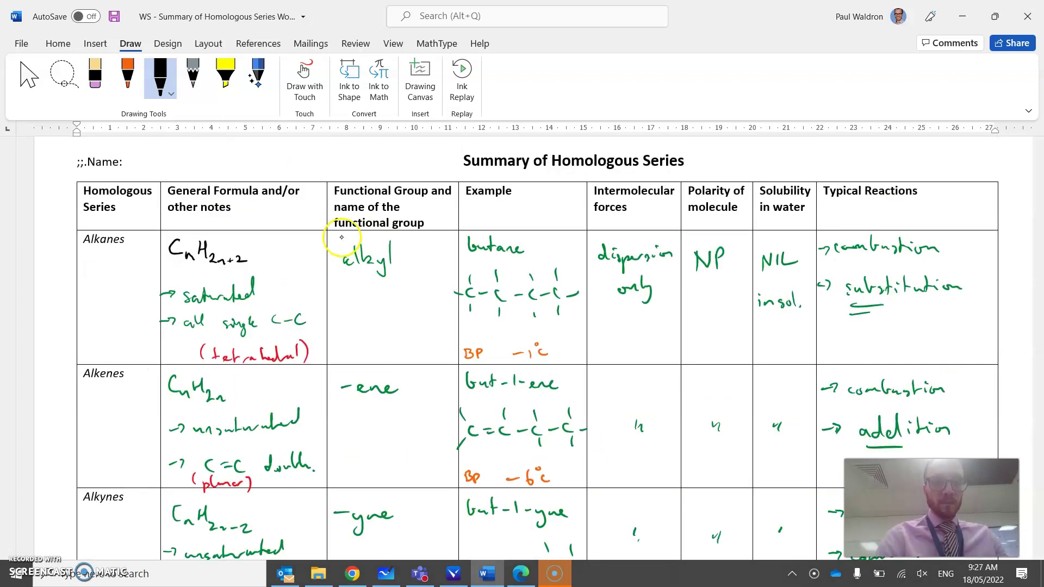
scroll(341, 237, down, 20)
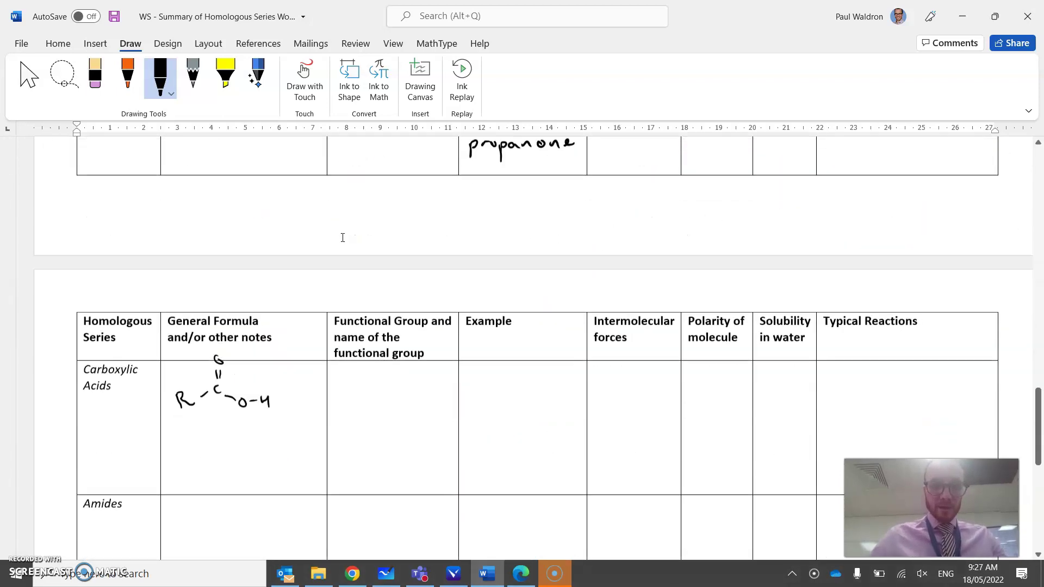
scroll(342, 237, up, 20)
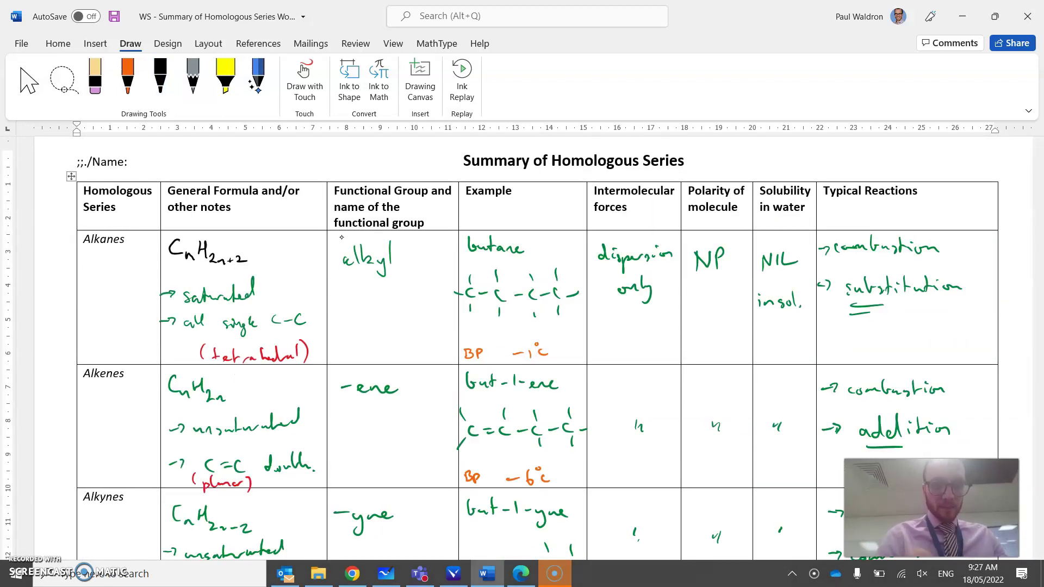
scroll(342, 237, down, 12)
scroll(342, 238, down, 10)
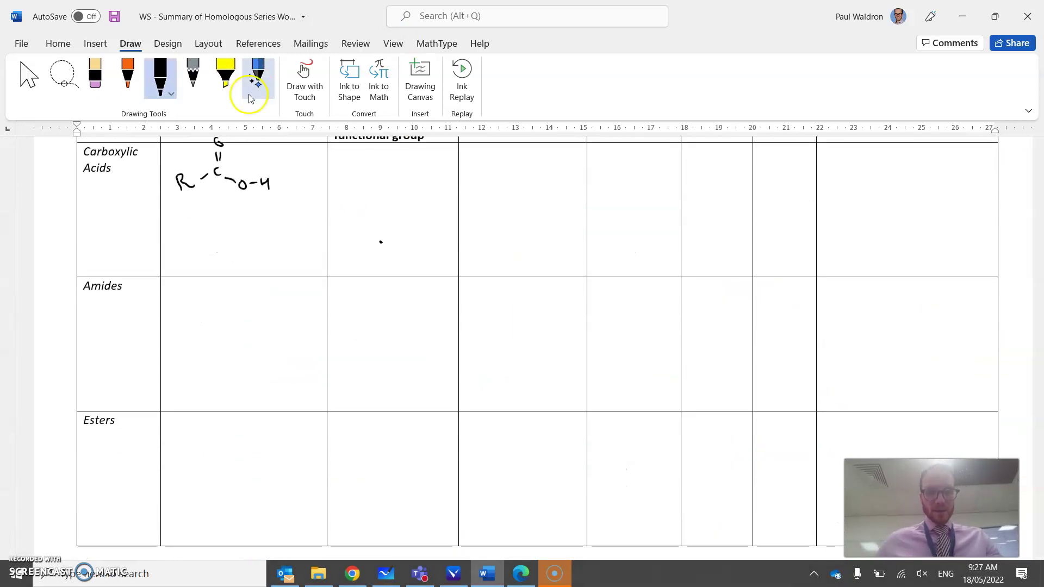
- Delete the accidentally typed semicolons and letters in the functional group cell, starting the handwriting
click(359, 216)
key(Escape)
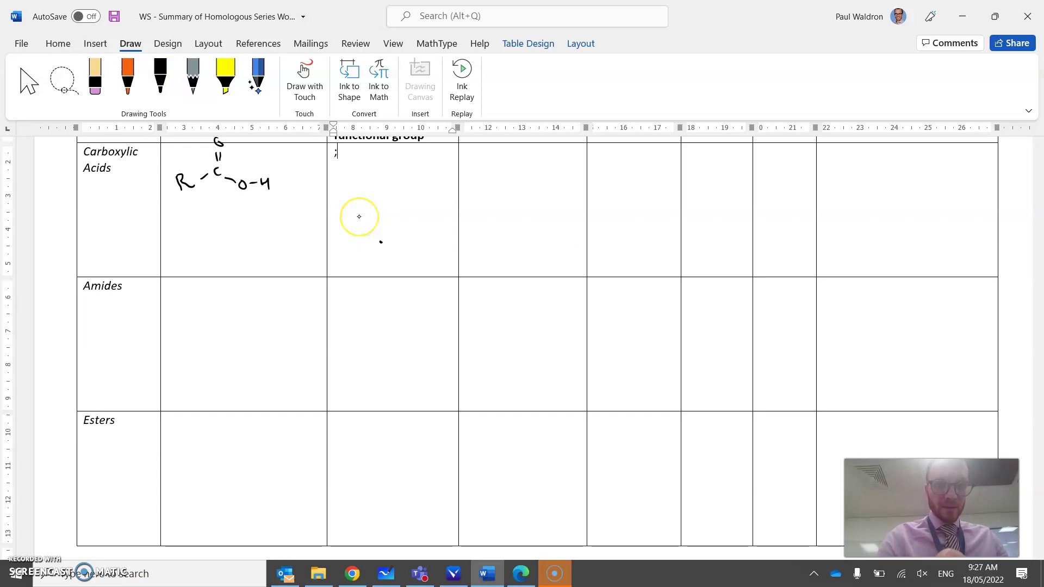
text(;pppppppppp)
key(BackSpace)
key(BackSpace)
key(BackSpace)
key(BackSpace)
key(BackSpace)
key(BackSpace)
key(BackSpace)
key(BackSpace)
key(BackSpace)
key(BackSpace)
key(BackSpace)
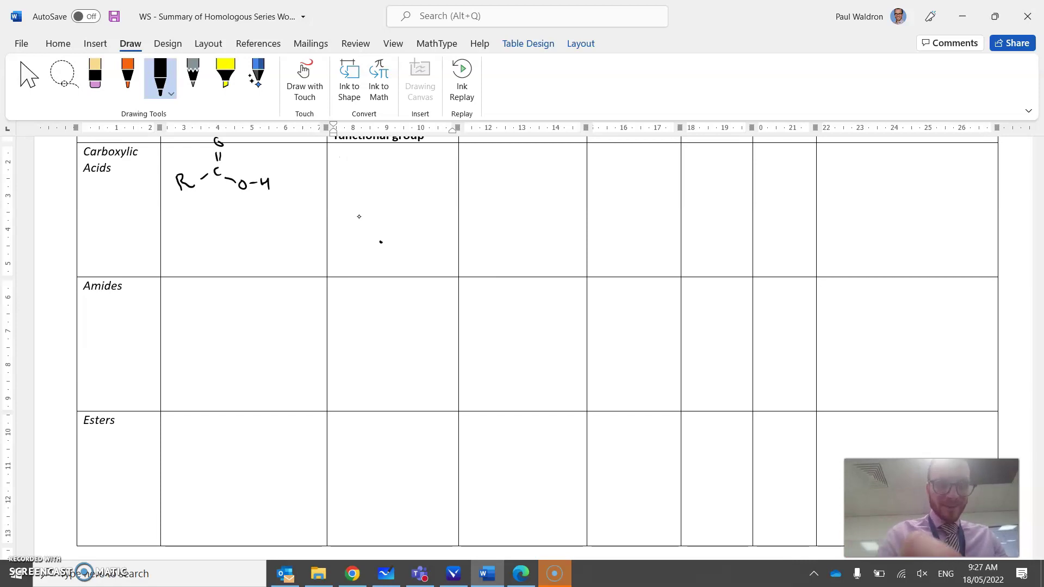
key(Escape)
text(;;;;;;;;;;;;;;;;;;;;;)
drag(333, 169, 359, 168)
key(BackSpace)
key(BackSpace)
key(BackSpace)
key(BackSpace)
key(BackSpace)
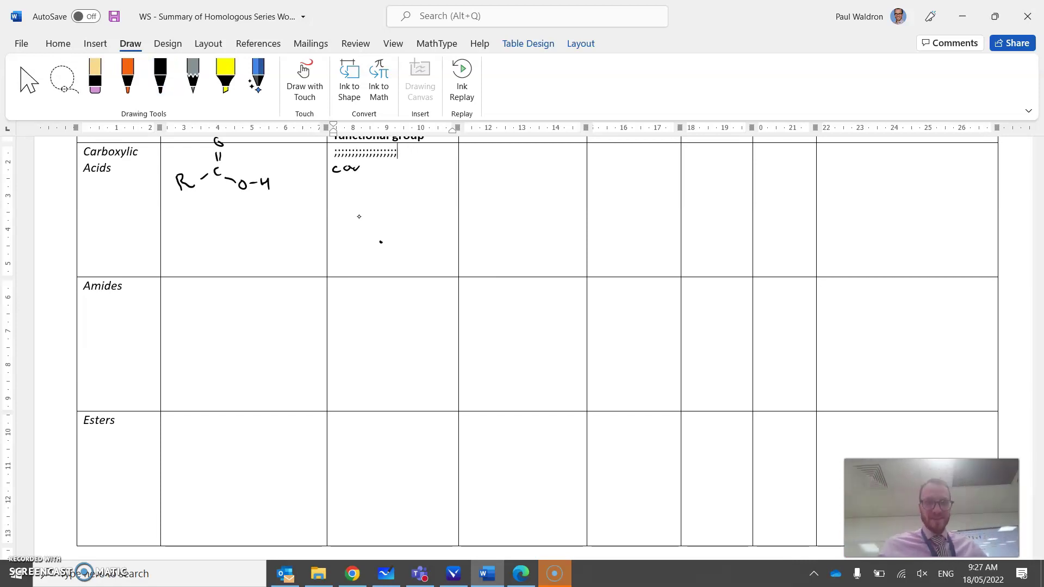
key(BackSpace)
key(BackSpace)
key(BackSpace)
key(BackSpace)
key(BackSpace)
key(BackSpace)
key(BackSpace)
key(BackSpace)
key(BackSpace)
key(BackSpace)
key(BackSpace)
key(BackSpace)
key(BackSpace)
key(BackSpace)
key(BackSpace)
key(BackSpace)
key(BackSpace)
key(BackSpace)
key(BackSpace)
key(BackSpace)
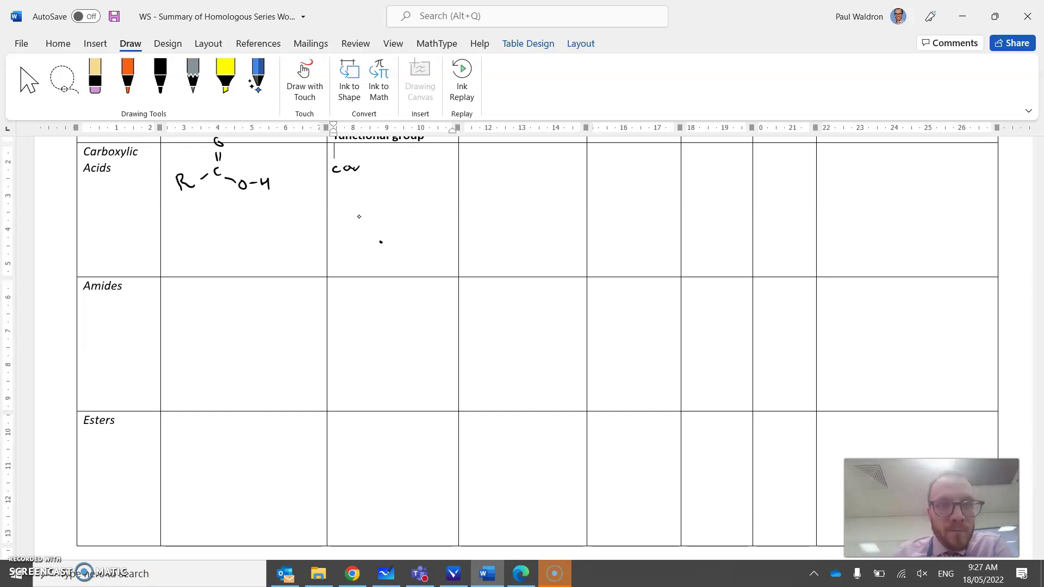
- With the black pen, handwrite 'carboxyl.' and underline it
click(160, 77)
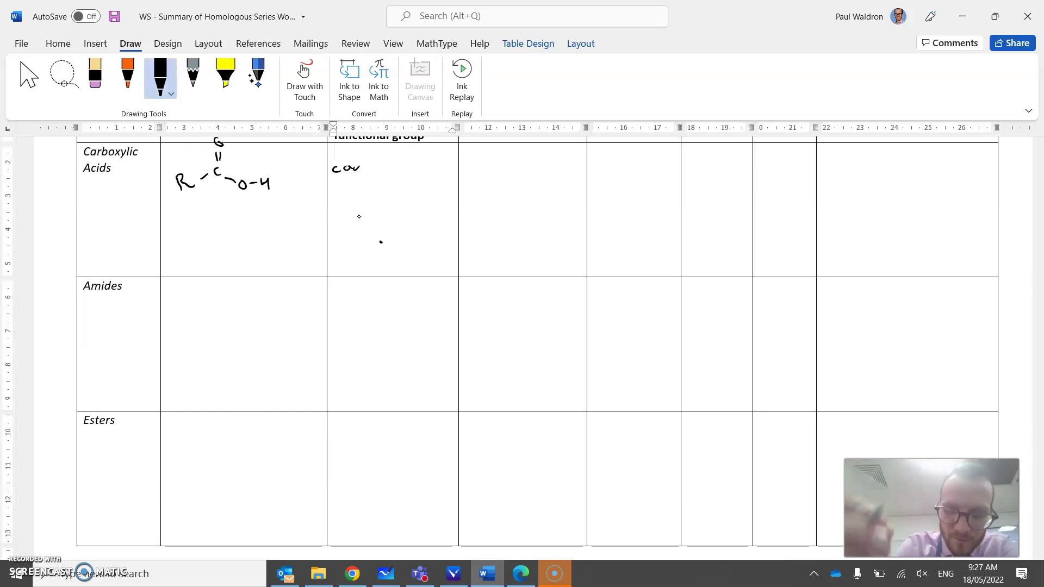
drag(366, 157, 371, 171)
drag(372, 168, 386, 170)
drag(387, 163, 390, 178)
drag(397, 157, 398, 170)
click(403, 170)
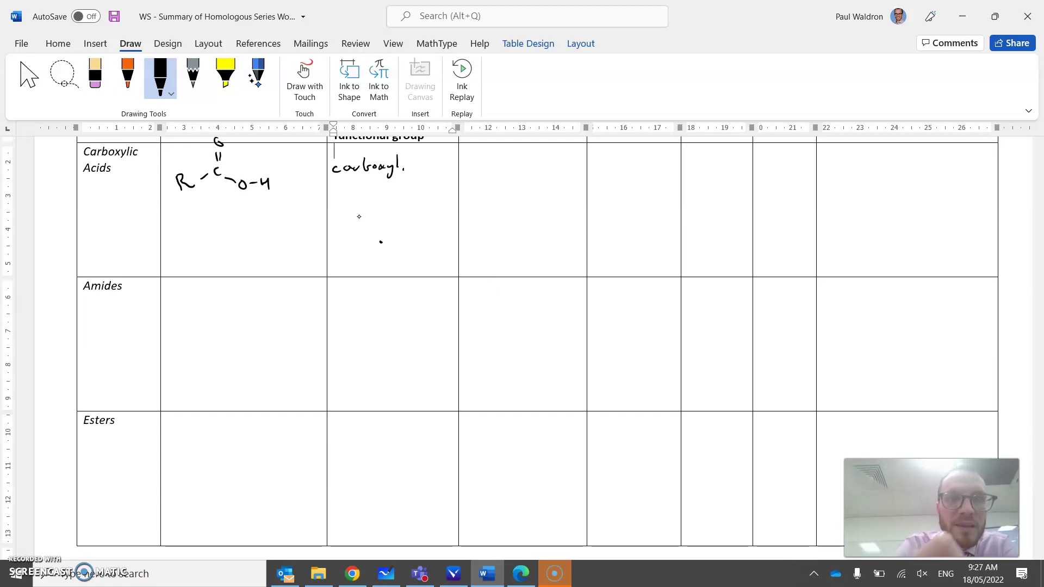
drag(321, 193, 445, 183)
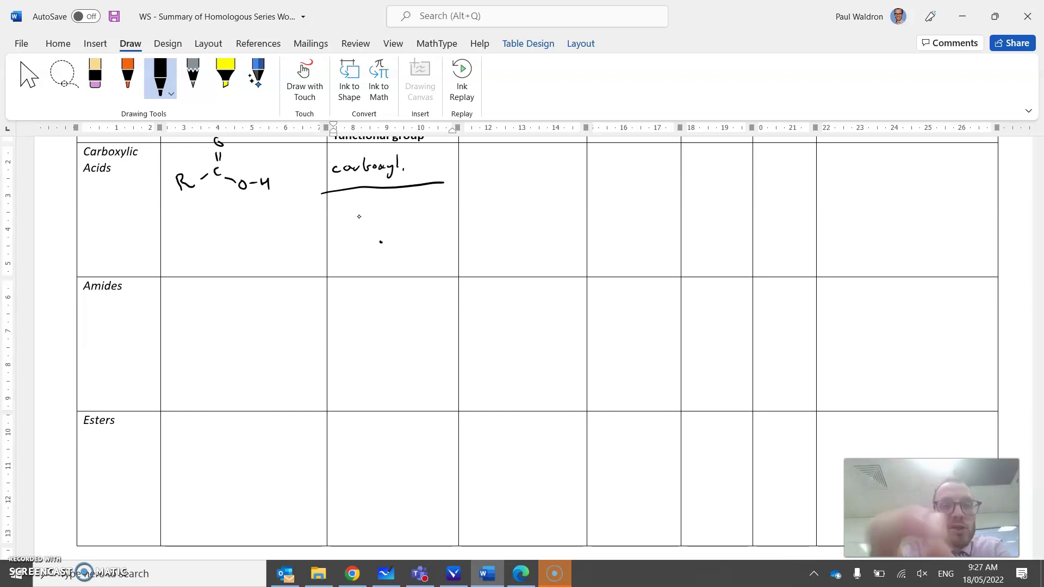
- Handwrite the suffix '-anoic acid' beneath the underline, then select the stray slashes
text(////////////)
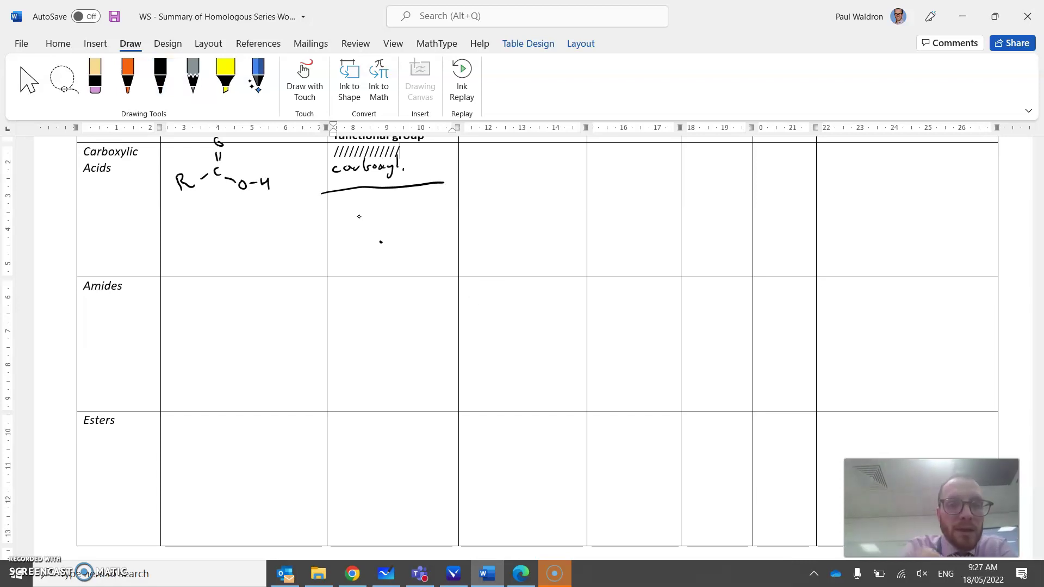
drag(329, 214, 414, 217)
text(///////////////////////)
drag(422, 213, 425, 203)
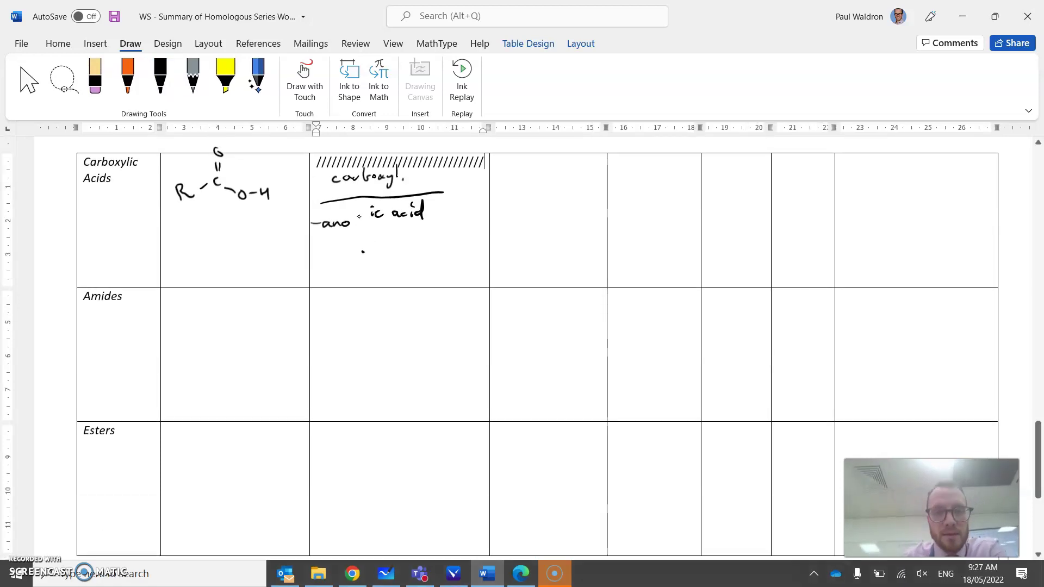
triple_click(315, 161)
- Remove the stray slashes, ink a circled 1 under Carboxylic Acids and an O in its Example cell
key(BackSpace)
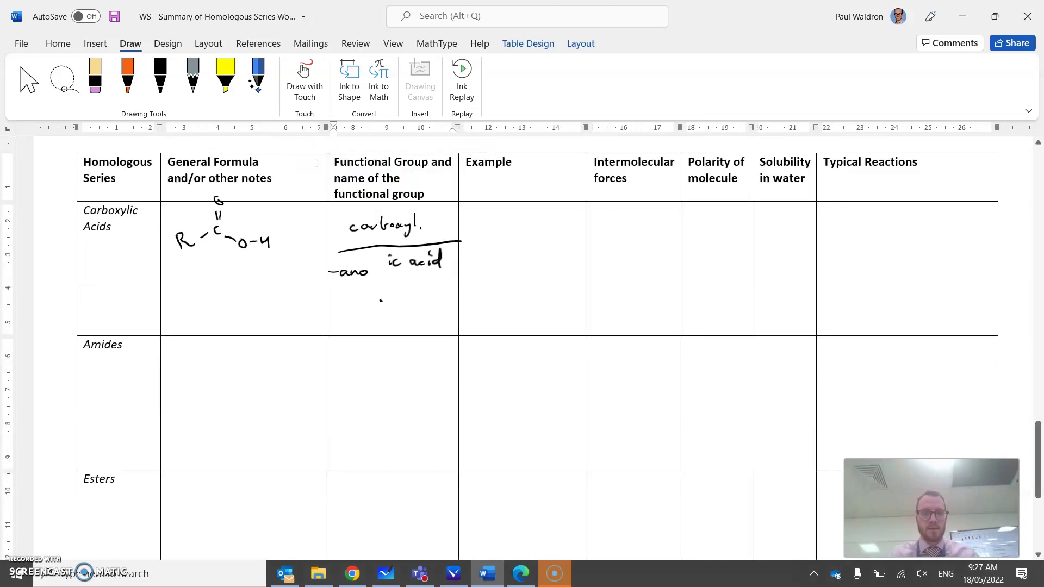
click(484, 286)
click(485, 286)
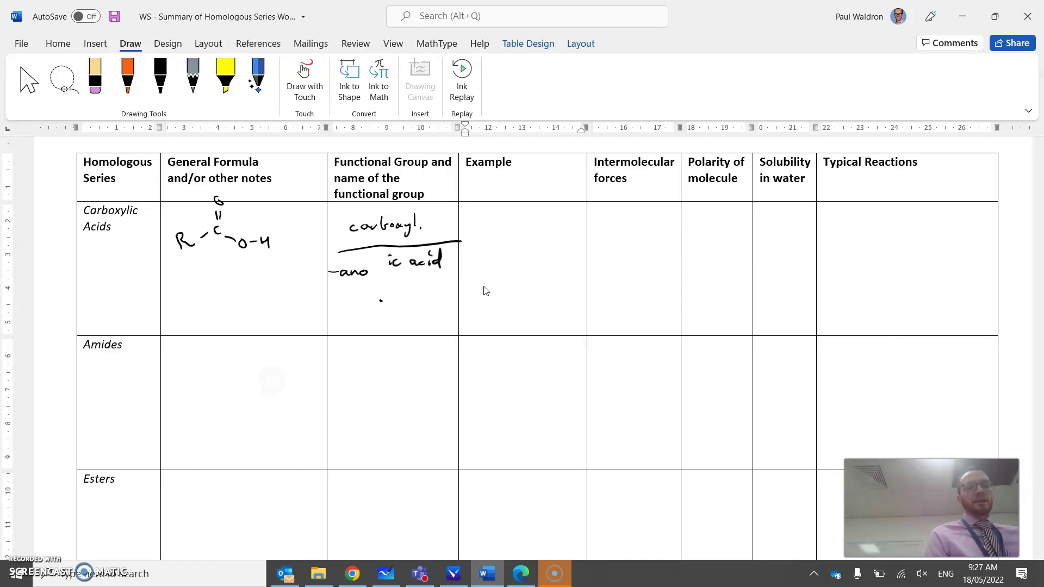
drag(469, 220, 466, 220)
drag(115, 268, 115, 282)
mouse_move(123, 254)
mouse_down()
mouse_move(104, 285)
mouse_move(126, 255)
mouse_up()
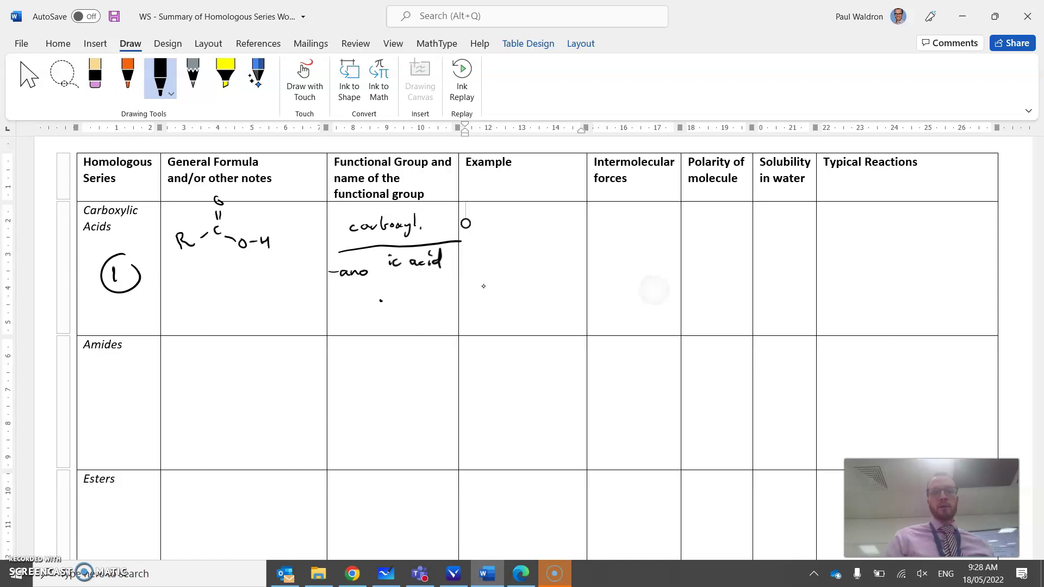
- Delete the stray ink line from the Carboxylic Acids Example cell using Draw > Select
mouse_move(466, 223)
mouse_down()
mouse_move(476, 231)
mouse_move(468, 234)
mouse_up()
mouse_move(468, 235)
mouse_down()
mouse_move(553, 235)
mouse_move(485, 230)
mouse_up()
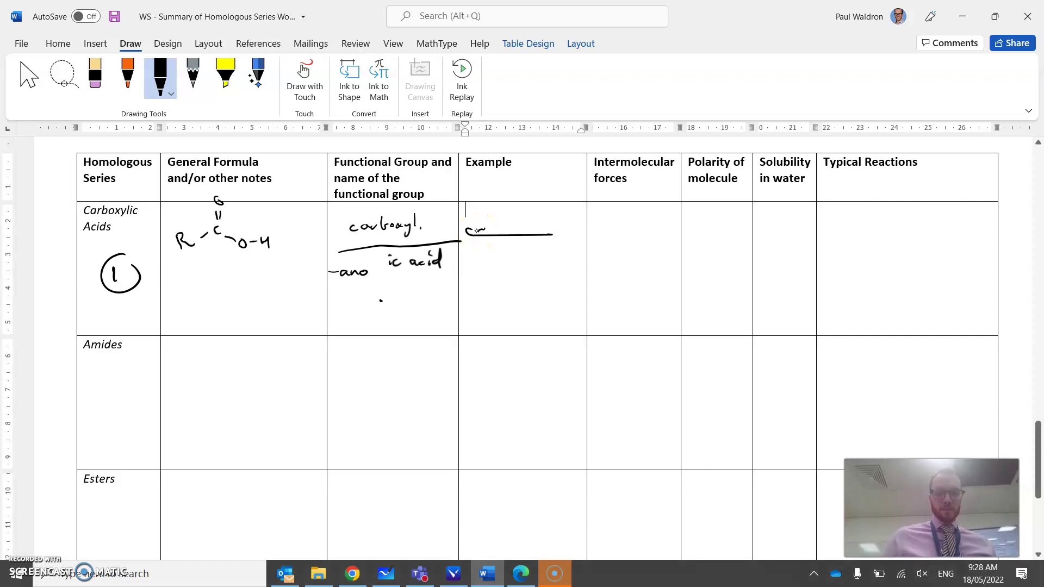
click(22, 79)
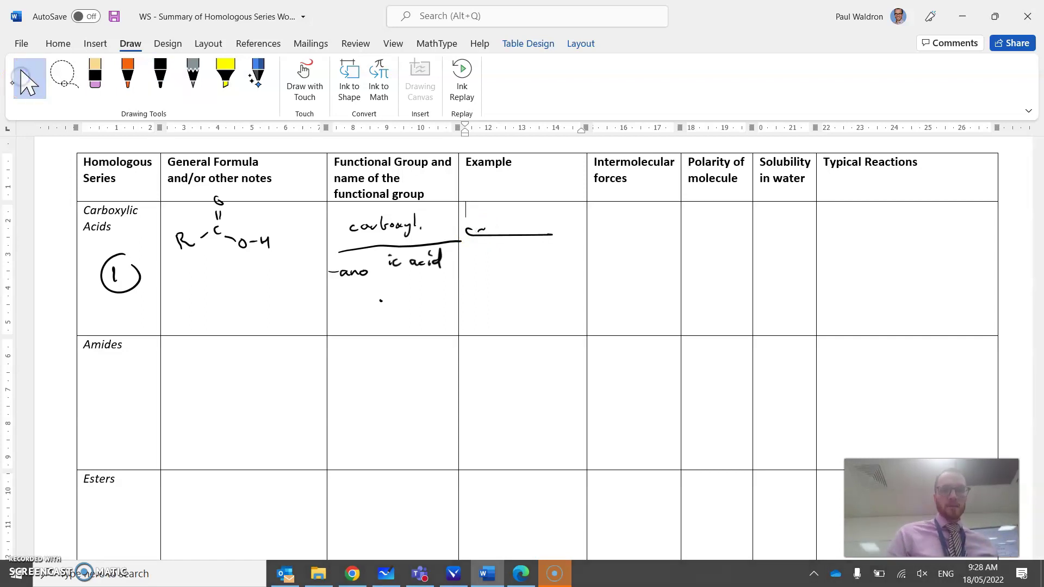
click(541, 228)
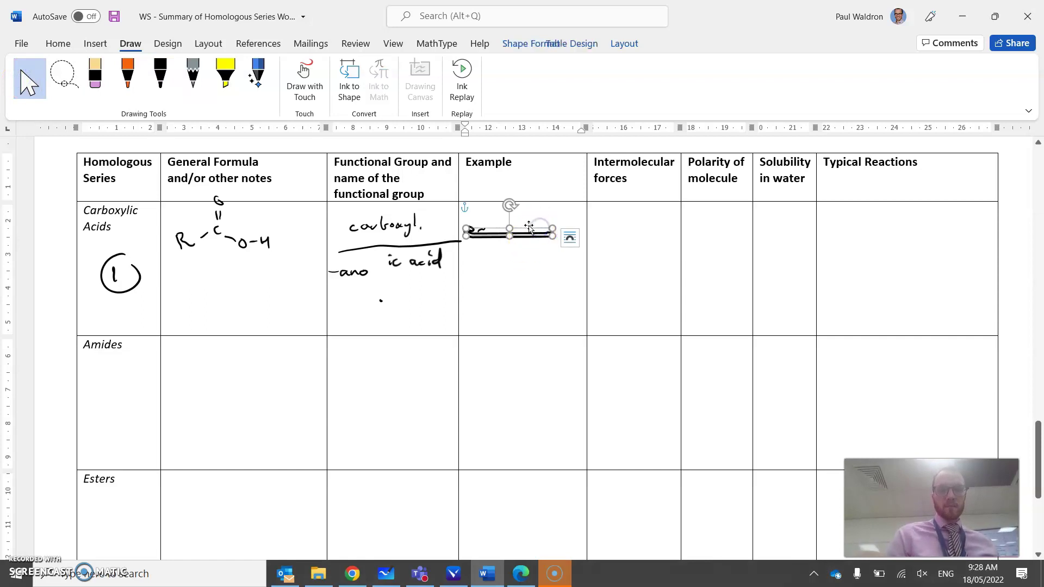
key(Delete)
click(478, 240)
- In black ink, draw the butanoic acid chain with C=O, O–H and hydrogens, labelled 'butanoic acid'
click(160, 73)
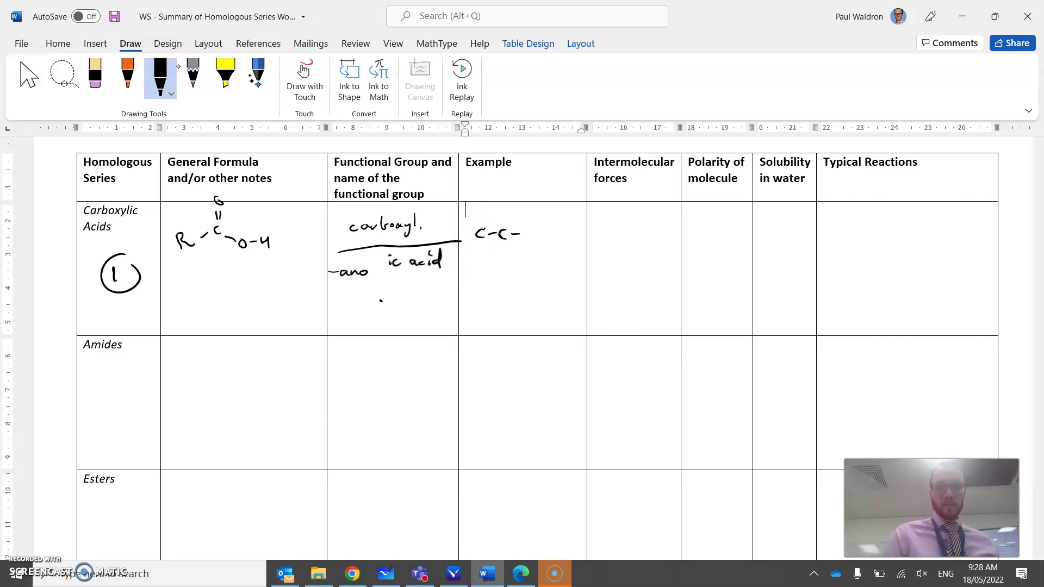
drag(531, 232, 530, 242)
mouse_move(537, 236)
mouse_down()
mouse_move(556, 241)
mouse_move(564, 210)
mouse_up()
drag(561, 250, 568, 262)
drag(574, 267, 586, 274)
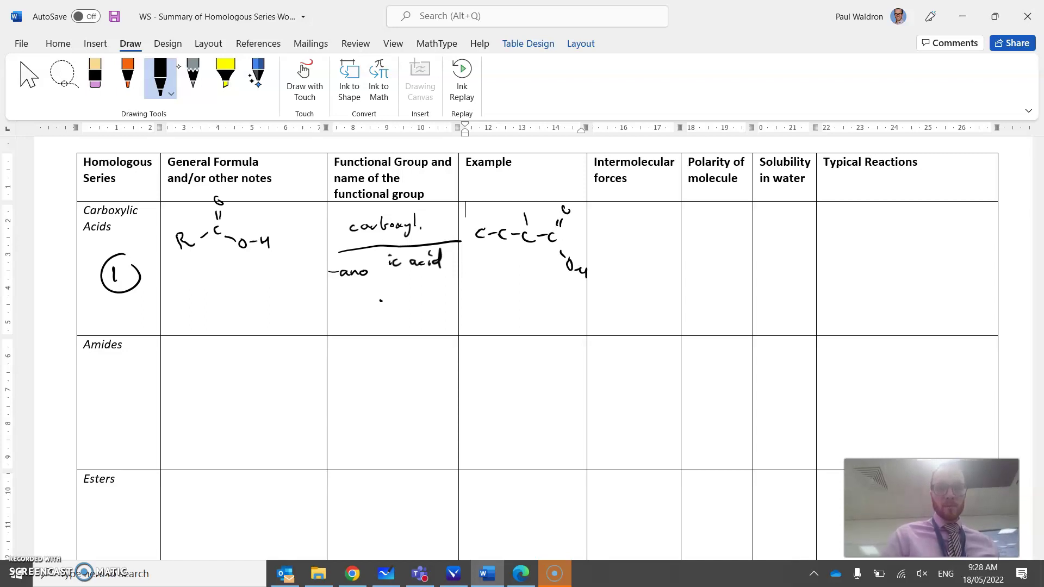
drag(498, 211, 503, 257)
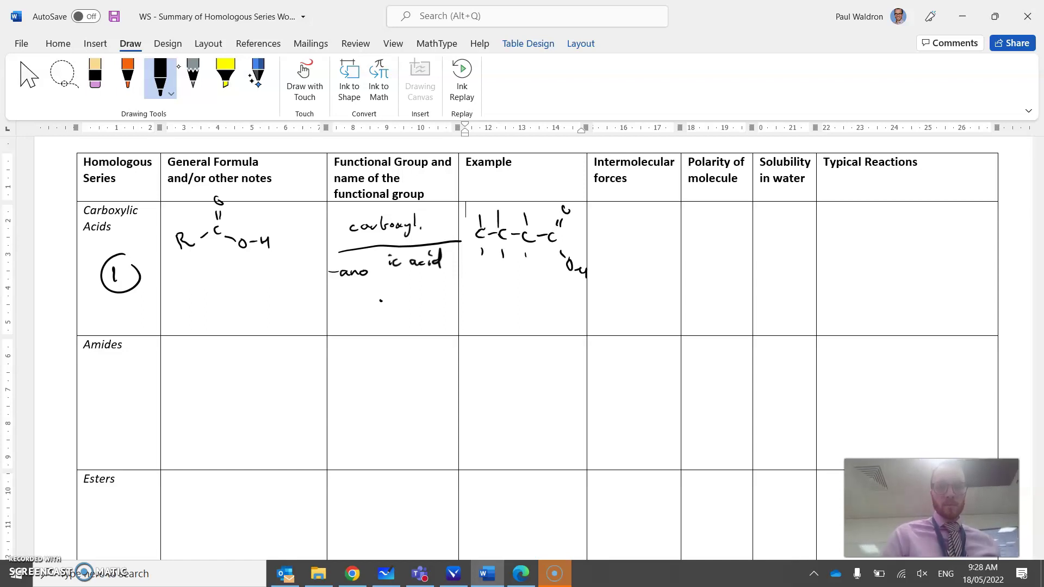
mouse_move(469, 290)
mouse_down()
mouse_move(473, 303)
mouse_move(546, 302)
mouse_move(530, 324)
mouse_move(550, 309)
mouse_up()
drag(465, 236, 471, 234)
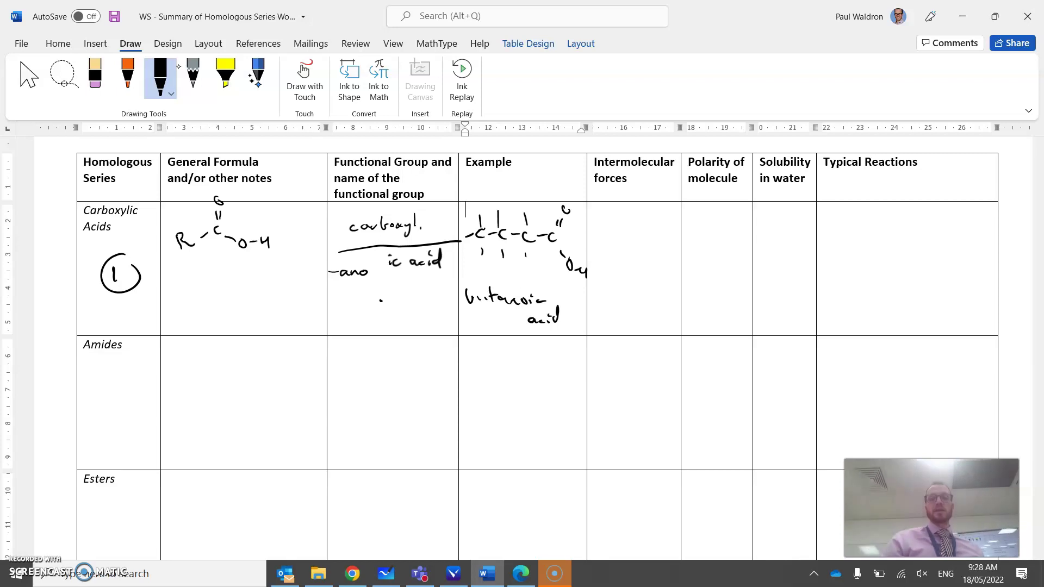
- Handwrite 'hydrogen bonding', dipole and dispersion in the Carboxylic Acids intermolecular forces cell
mouse_move(591, 215)
mouse_down()
mouse_move(604, 248)
mouse_move(622, 219)
mouse_move(647, 248)
mouse_move(658, 235)
mouse_move(617, 264)
mouse_move(647, 251)
mouse_move(658, 260)
mouse_move(647, 289)
mouse_up()
mouse_move(625, 299)
mouse_down()
mouse_move(653, 298)
mouse_move(604, 326)
mouse_up()
drag(614, 315, 627, 341)
drag(629, 321, 645, 324)
mouse_move(653, 314)
mouse_down()
mouse_move(647, 326)
mouse_move(658, 325)
mouse_up()
drag(667, 317, 677, 323)
scroll(522, 326, down, 5)
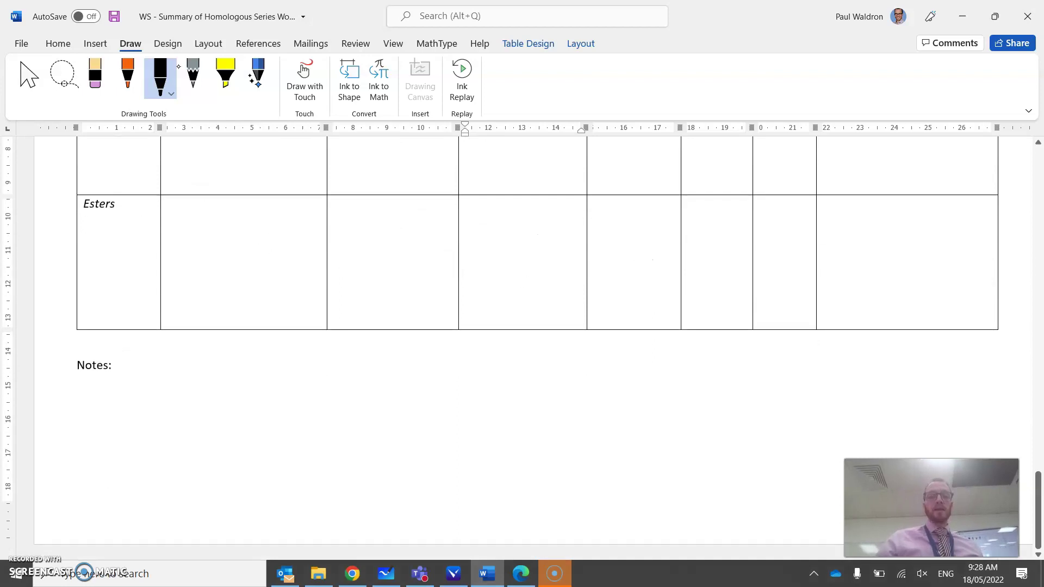
- Sketch the first acid's R–C=O and O–H group in black below Notes
scroll(522, 326, up, 1)
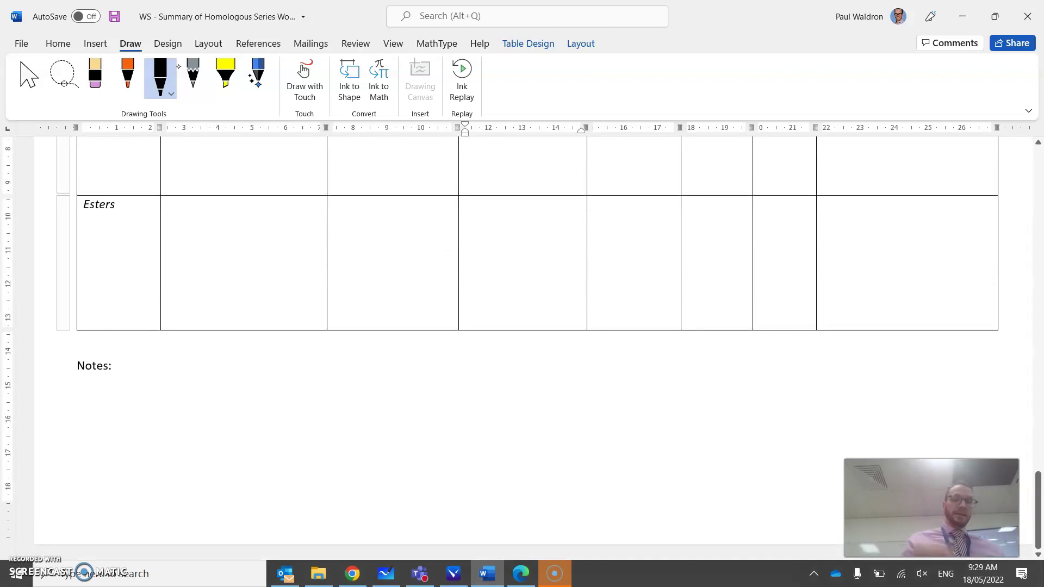
drag(235, 462, 235, 477)
drag(220, 429, 226, 443)
drag(227, 406, 231, 409)
click(242, 477)
mouse_move(255, 484)
mouse_down()
mouse_move(293, 498)
mouse_move(278, 491)
mouse_move(324, 491)
mouse_up()
drag(329, 490, 341, 499)
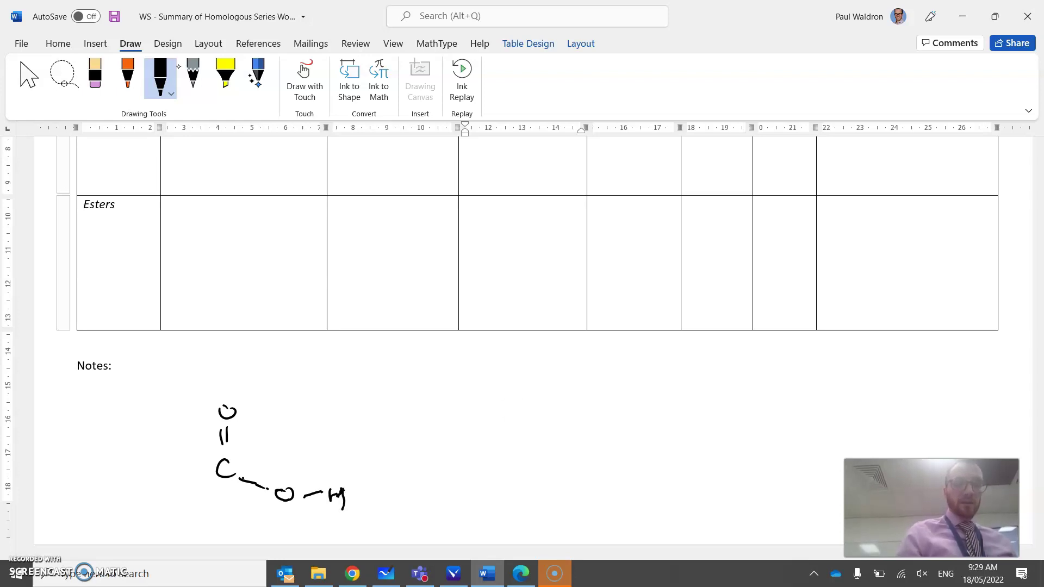
- Draw the second, facing acid molecule (H–O, C=O, R groups) to complete the dimer
drag(219, 367, 229, 365)
mouse_move(228, 361)
mouse_down()
mouse_move(229, 374)
mouse_move(265, 345)
mouse_move(321, 364)
mouse_move(322, 392)
mouse_up()
drag(325, 410, 323, 411)
drag(332, 365, 364, 349)
mouse_move(209, 475)
mouse_down()
mouse_move(161, 505)
mouse_move(180, 503)
mouse_up()
drag(372, 343, 373, 353)
- In orange ink, add dotted hydrogen bonds and label them 'multiple H-bonds (dimers)'
click(128, 66)
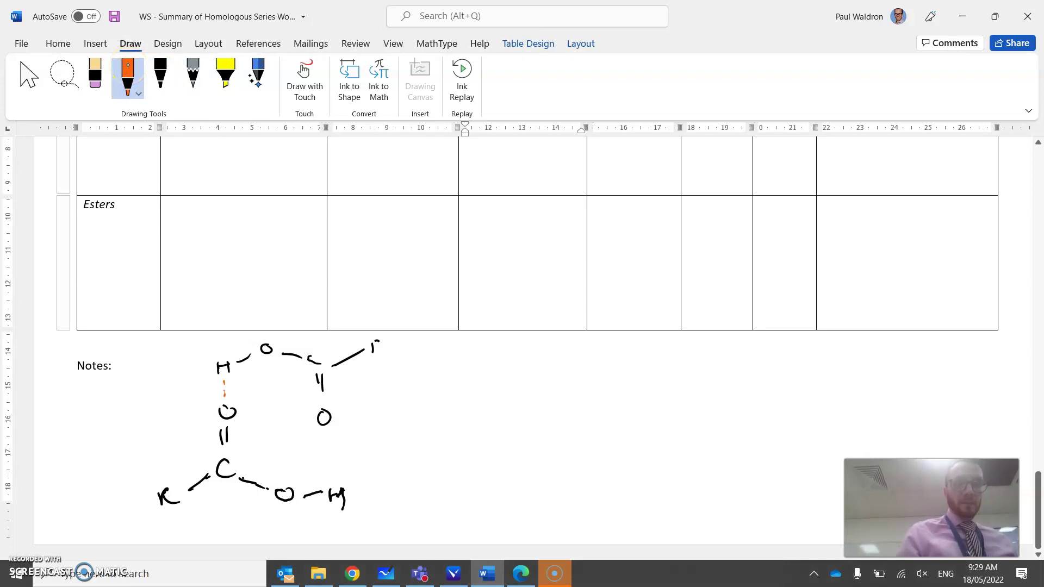
drag(329, 453, 334, 470)
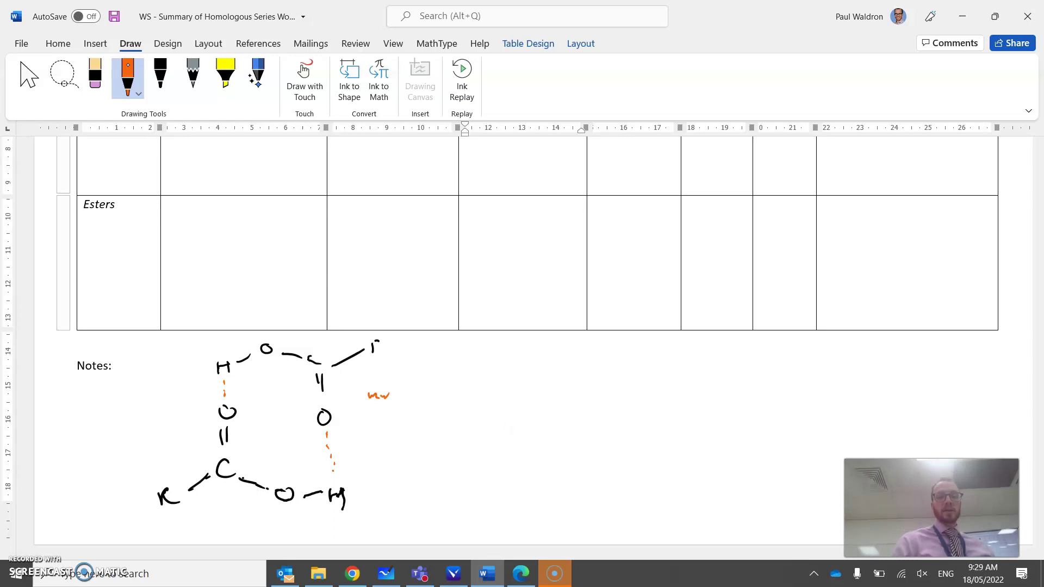
mouse_move(382, 396)
mouse_down()
mouse_move(400, 380)
mouse_move(412, 398)
mouse_move(424, 383)
mouse_move(436, 401)
mouse_up()
drag(374, 431, 374, 443)
drag(375, 438, 401, 439)
mouse_move(405, 431)
mouse_down()
mouse_move(412, 443)
mouse_move(439, 422)
mouse_move(445, 441)
mouse_up()
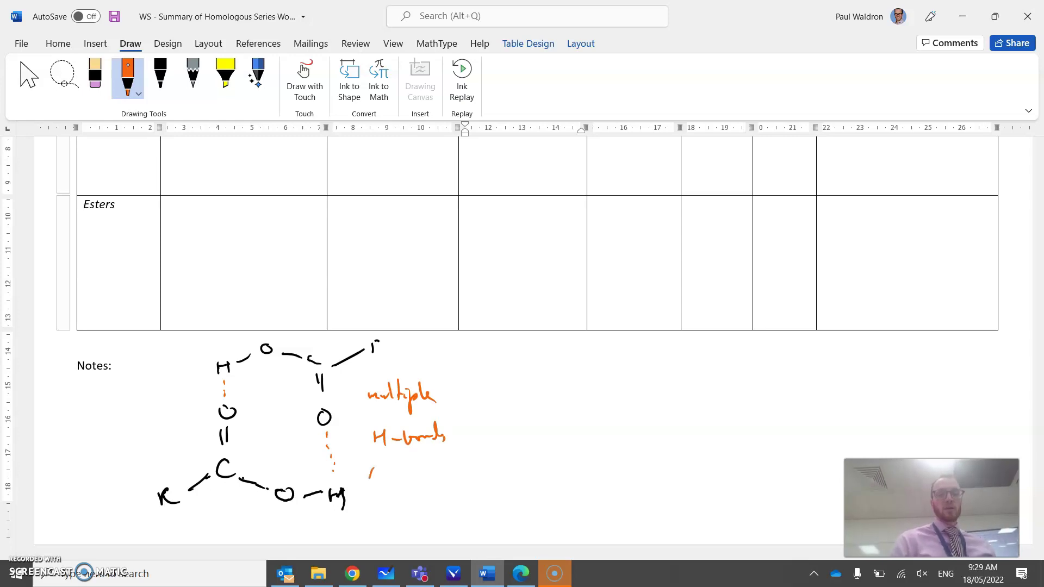
drag(373, 469, 372, 489)
drag(389, 480, 393, 491)
drag(397, 480, 443, 491)
mouse_move(453, 465)
mouse_down()
mouse_move(459, 475)
mouse_move(450, 490)
mouse_up()
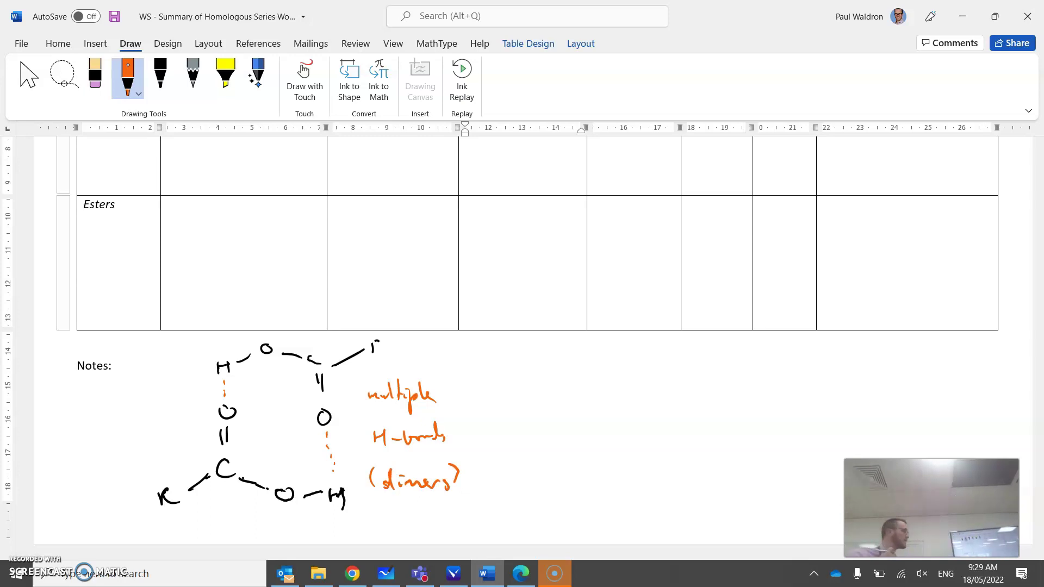
- Write 'Polar' in orange in the Carboxylic Acids polarity cell
scroll(522, 348, up, 10)
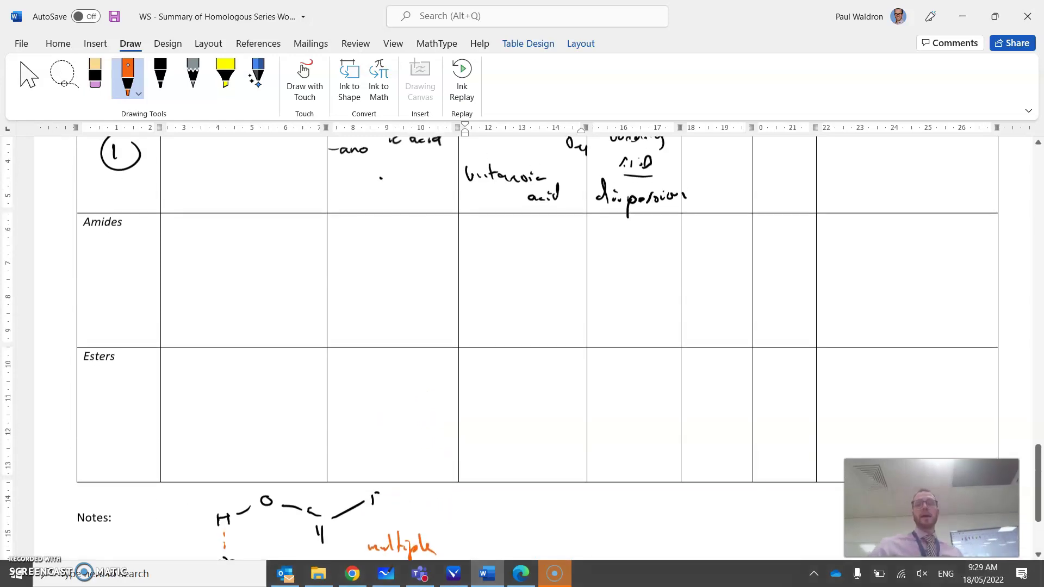
scroll(465, 190, down, 1)
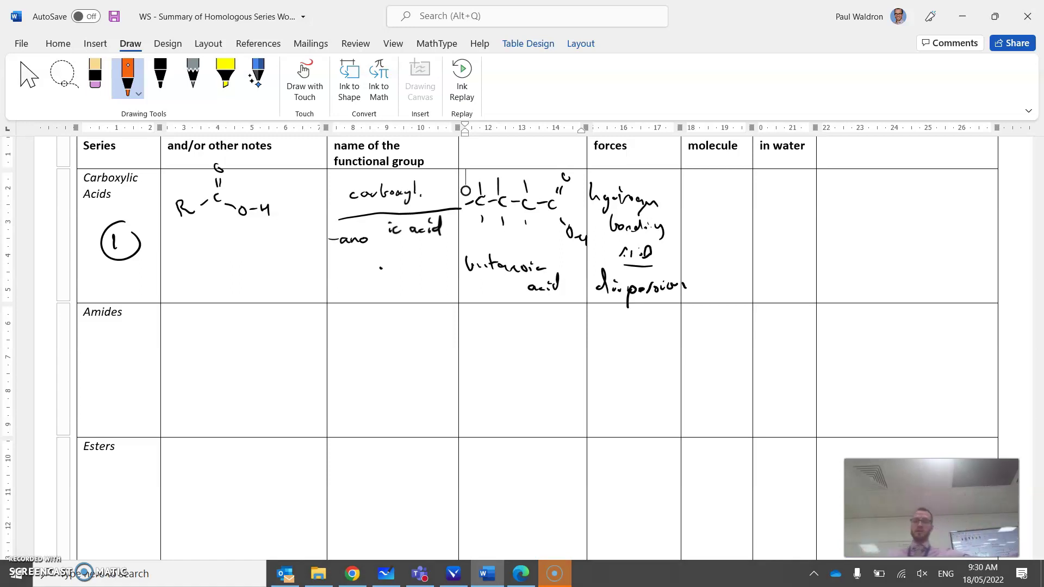
scroll(521, 348, up, 2)
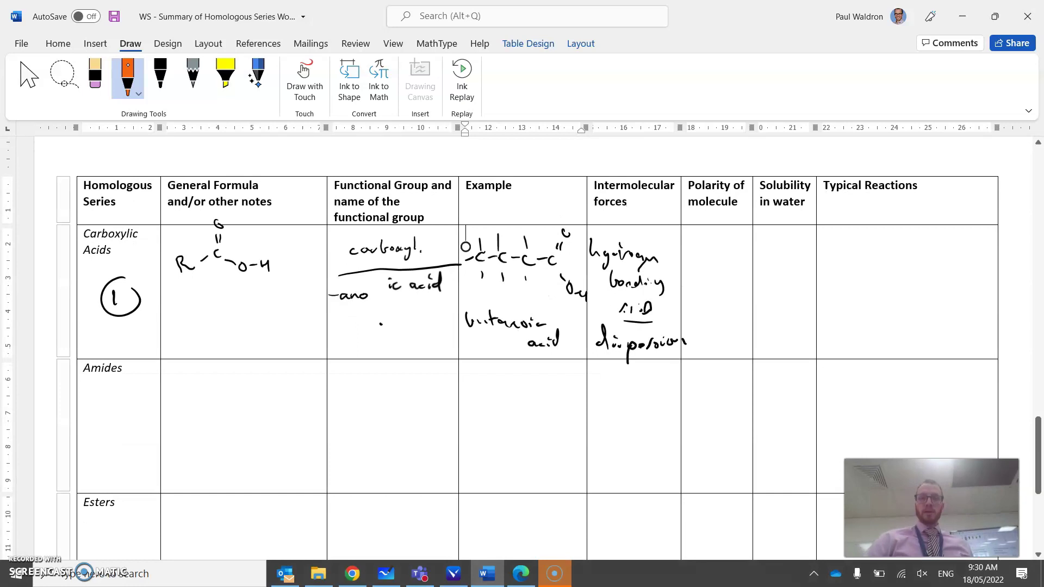
mouse_move(695, 265)
mouse_down()
mouse_move(694, 287)
mouse_move(698, 277)
mouse_move(704, 286)
mouse_up()
drag(710, 266, 719, 286)
drag(722, 282, 730, 273)
- In black ink, write 'sol.' for solubility and 'condensation' under typical reactions
click(160, 76)
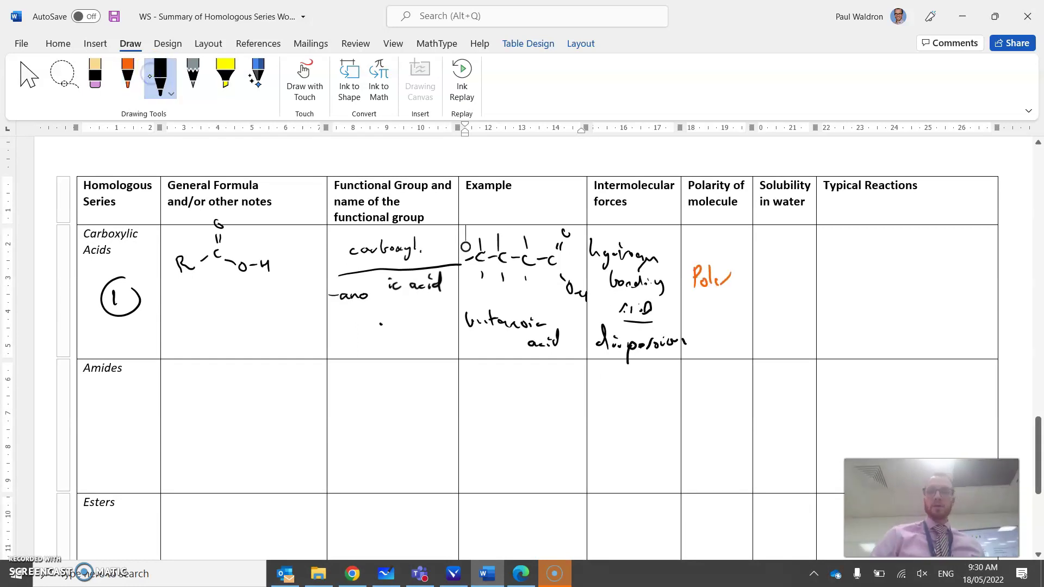
mouse_move(759, 274)
mouse_down()
mouse_move(765, 286)
mouse_move(784, 284)
mouse_up()
click(792, 282)
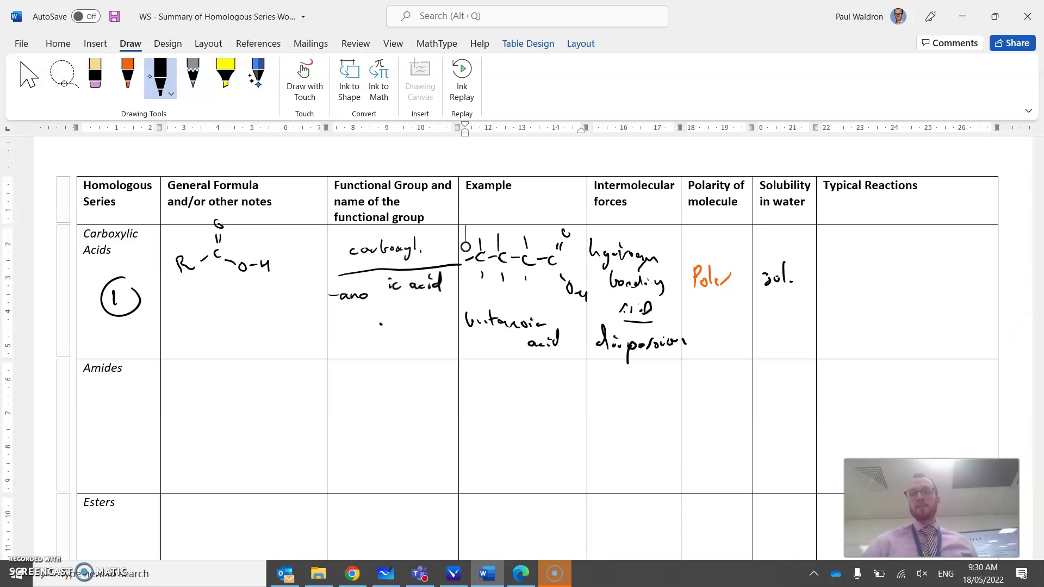
drag(842, 253, 868, 261)
drag(876, 253, 878, 262)
drag(883, 253, 922, 263)
mouse_move(922, 239)
mouse_down()
mouse_move(924, 263)
mouse_move(931, 250)
mouse_up()
drag(930, 254, 940, 254)
drag(946, 256, 958, 260)
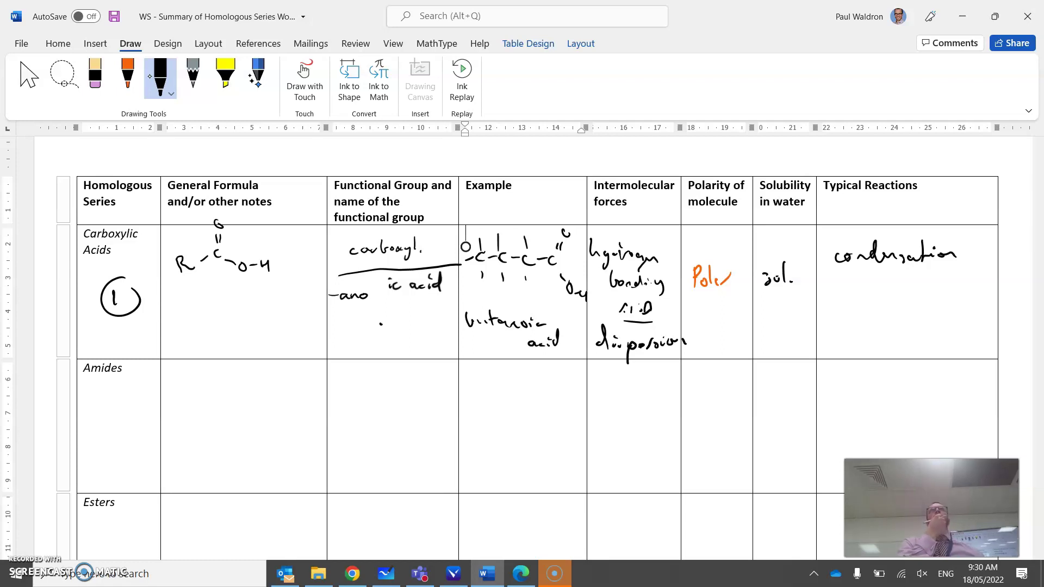
- Scroll the page to view the completed Carboxylic Acids row together with the dimer sketch
scroll(522, 348, down, 5)
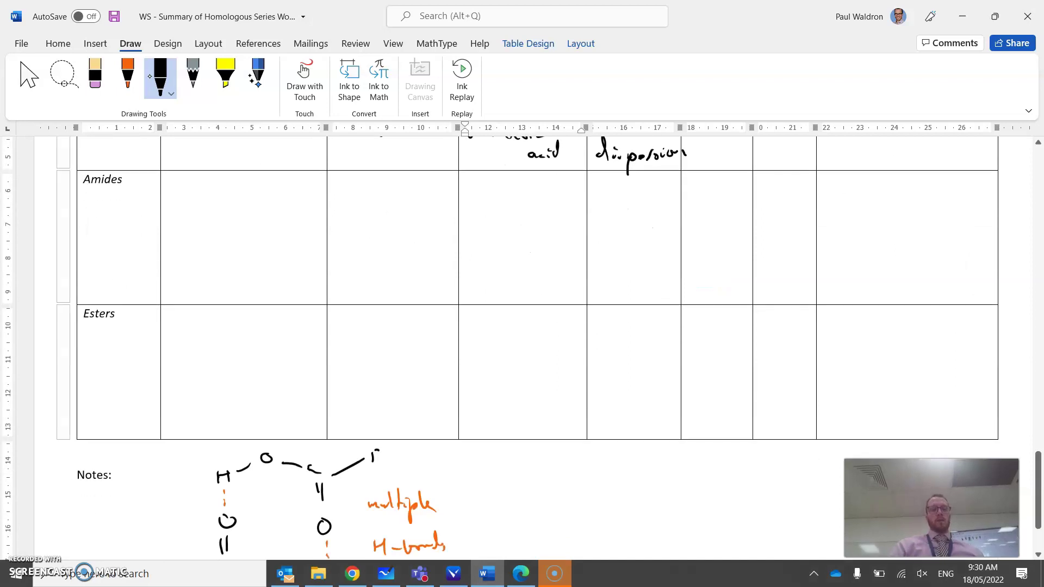
ctrl+scroll(522, 348, down, 1)
ctrl+scroll(522, 348, down, 3)
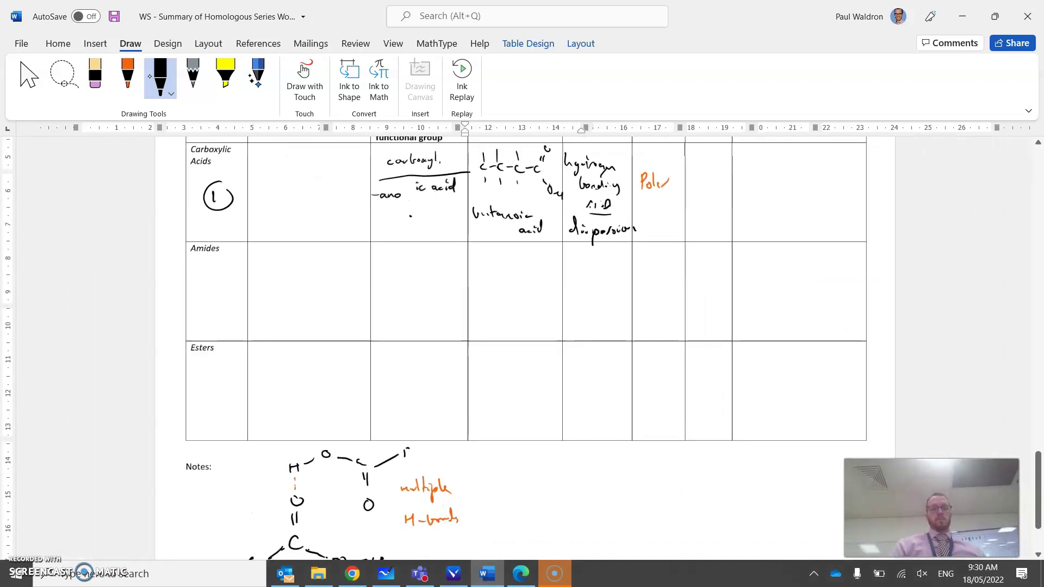
scroll(734, 443, up, 1)
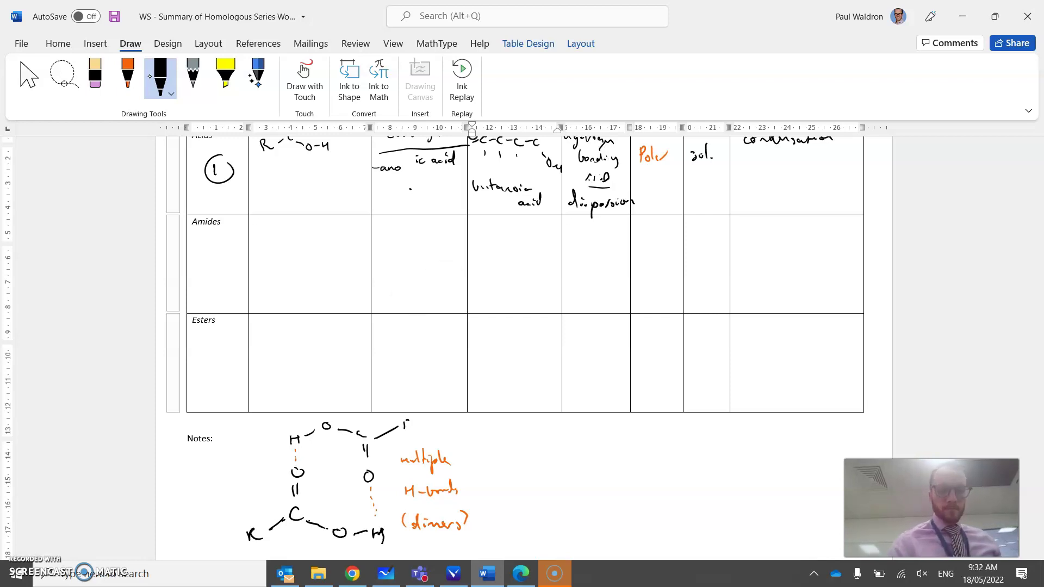
- Undo a stray stroke, then ink R–C(=O)–N–H₂ in the Amides General Formula cell
drag(255, 264, 278, 251)
scroll(522, 326, up, 1)
key(ctrl+z)
drag(272, 286, 294, 284)
mouse_move(291, 256)
mouse_down()
mouse_move(291, 268)
mouse_move(294, 241)
mouse_up()
mouse_move(300, 282)
mouse_down()
mouse_move(318, 296)
mouse_move(345, 284)
mouse_up()
drag(344, 279, 352, 279)
drag(352, 275, 343, 319)
drag(348, 309, 349, 320)
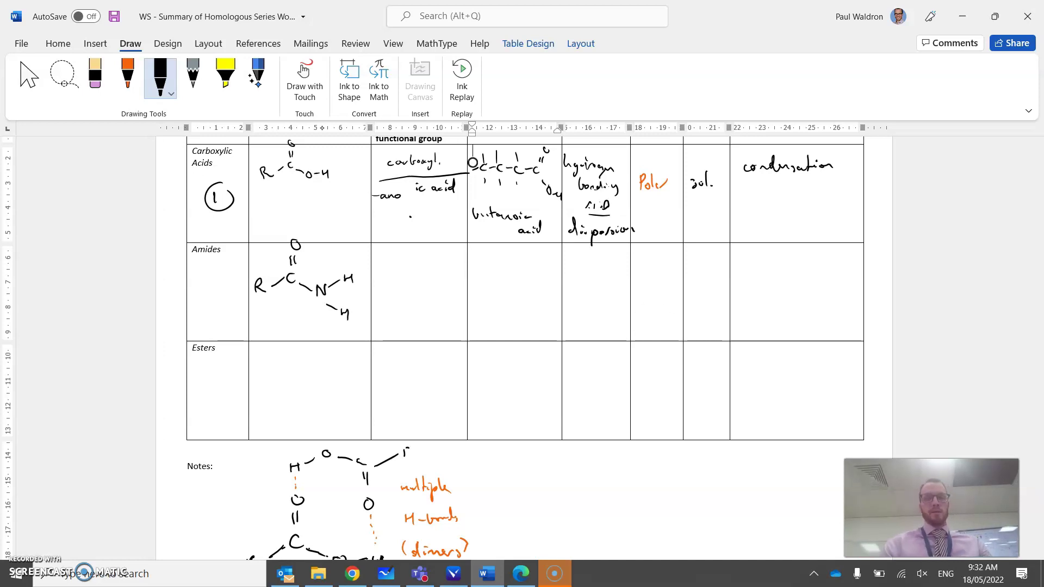
- Begin the example chain and handwrite 'suffix -amide' in the Amides functional group cell
drag(481, 270, 482, 278)
drag(487, 272, 493, 269)
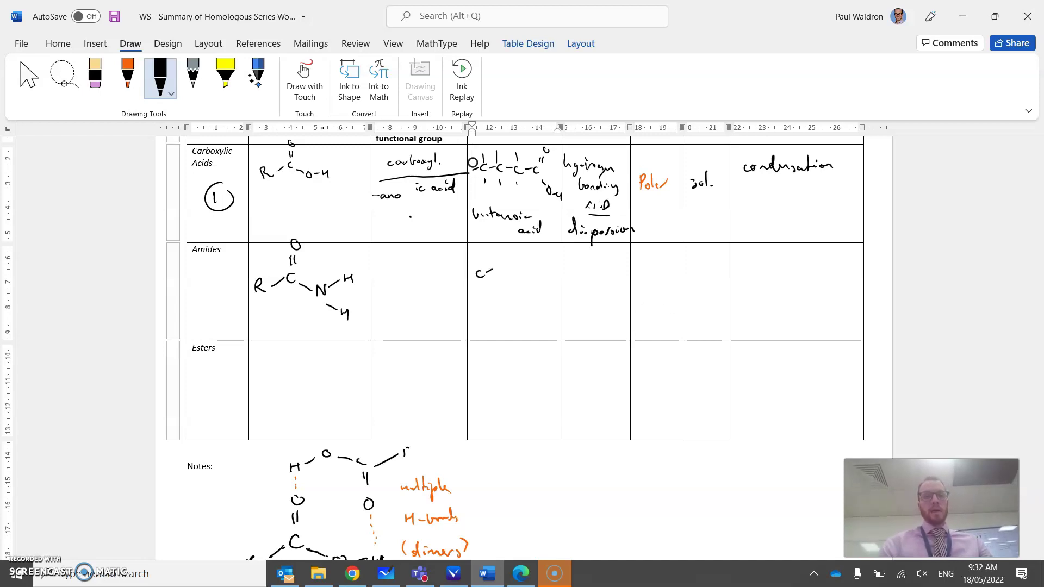
drag(379, 262, 392, 267)
mouse_move(390, 253)
mouse_down()
mouse_move(387, 272)
mouse_move(402, 262)
mouse_up()
drag(406, 262, 407, 268)
drag(412, 263, 411, 267)
drag(383, 295, 424, 296)
mouse_move(432, 291)
mouse_down()
mouse_move(432, 276)
mouse_move(445, 293)
mouse_up()
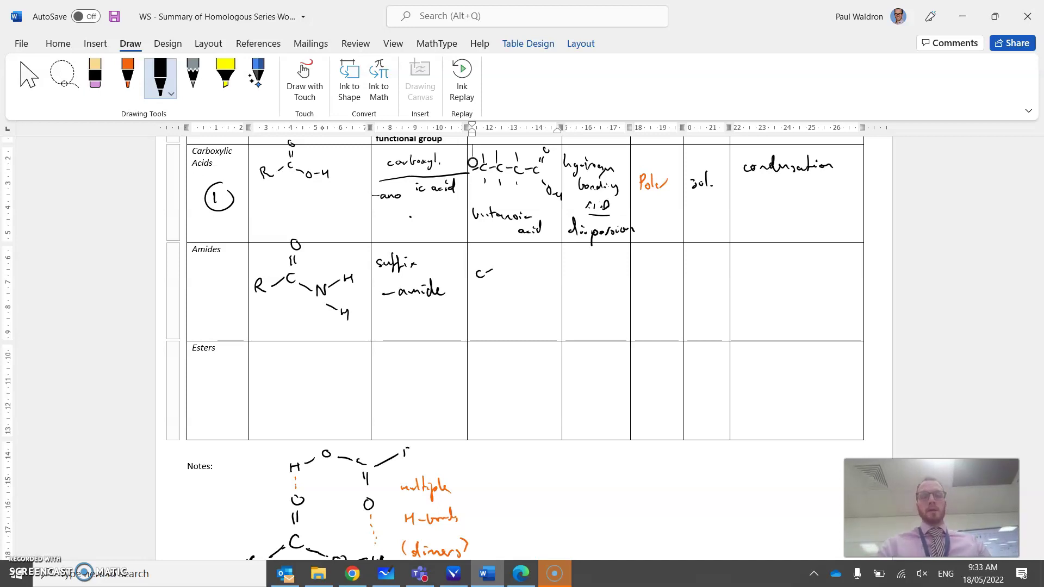
- Draw ethanamide's structure with C=O and NH₂ in the Example cell and label it 'ethanamide'
mouse_move(509, 270)
mouse_down()
mouse_move(508, 278)
mouse_move(504, 263)
mouse_up()
mouse_move(509, 253)
mouse_down()
mouse_move(508, 244)
mouse_move(522, 283)
mouse_move(550, 271)
mouse_up()
key(ctrl+z)
drag(550, 267, 553, 263)
drag(478, 257, 478, 268)
drag(479, 278, 479, 286)
drag(473, 322, 482, 320)
drag(484, 325, 487, 312)
drag(481, 317, 519, 322)
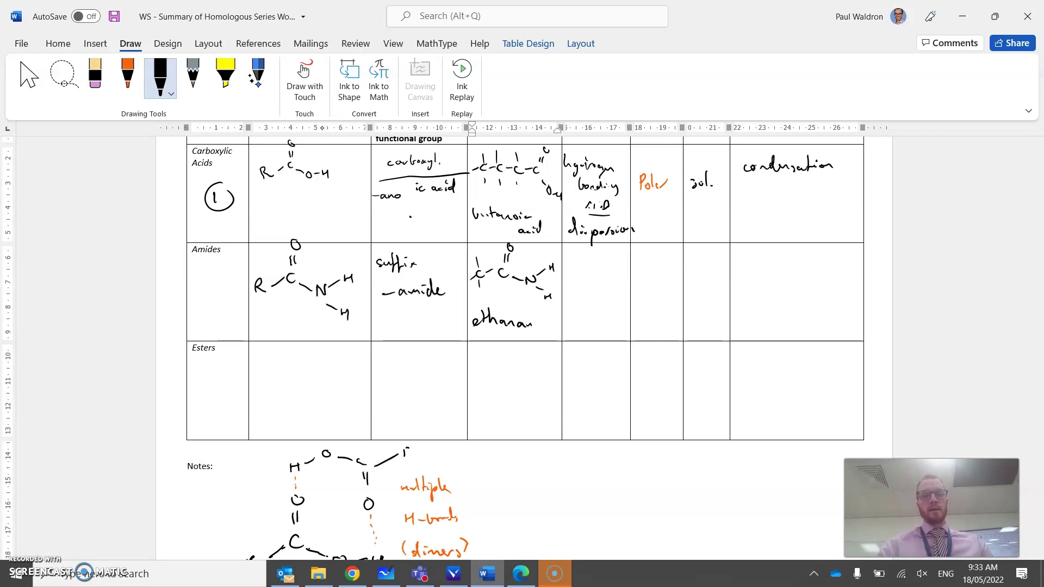
mouse_move(525, 326)
mouse_down()
mouse_move(553, 312)
mouse_move(558, 326)
mouse_up()
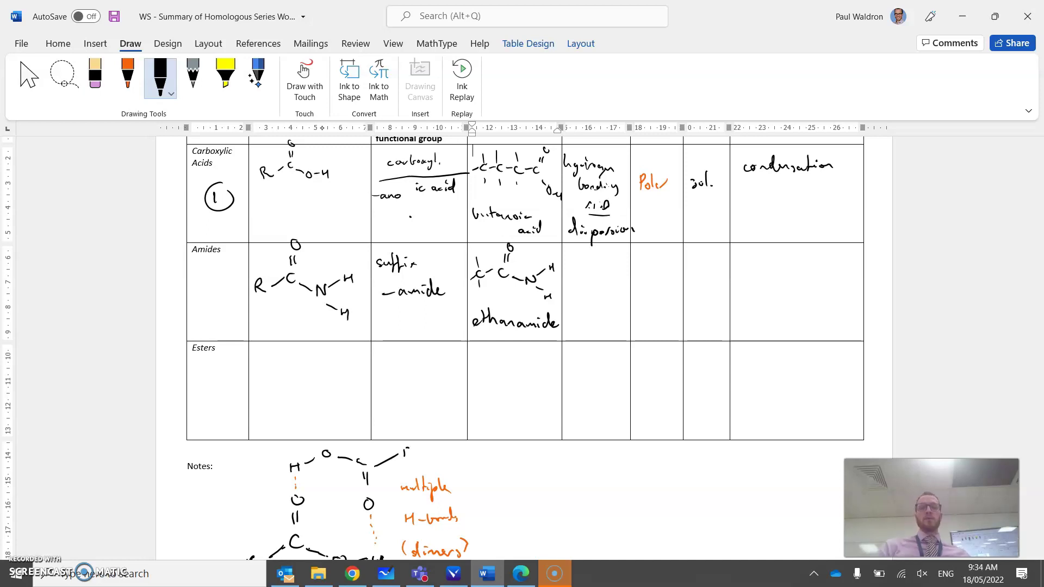
- Add an oxygen to the carboxylic acid example, then ink 'hydrogen bonding' and 'polar' in the Amides row
drag(477, 159, 475, 161)
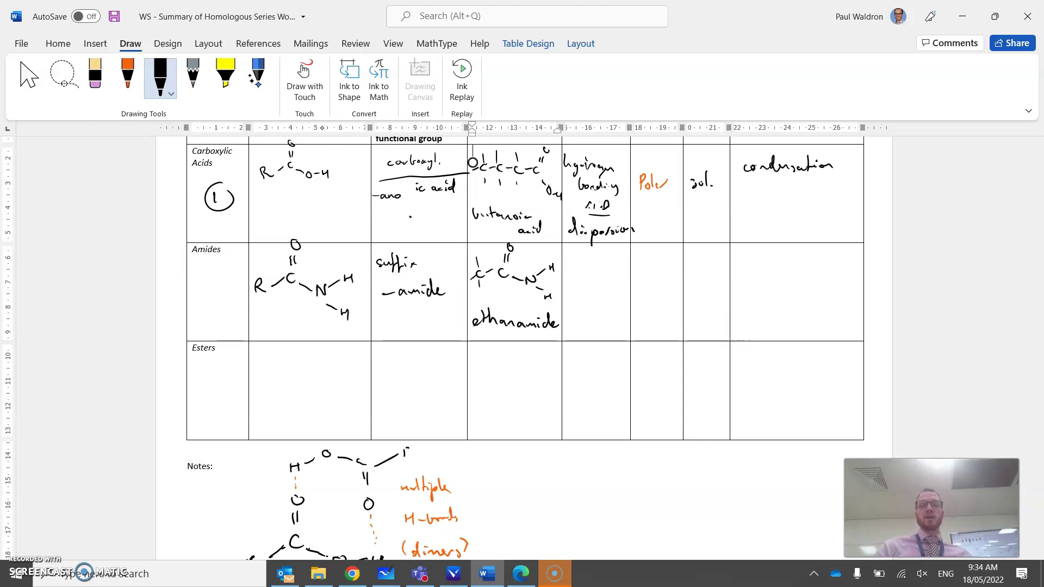
mouse_move(572, 258)
mouse_down()
mouse_move(572, 279)
mouse_move(587, 281)
mouse_move(602, 255)
mouse_move(606, 272)
mouse_move(621, 269)
mouse_move(584, 294)
mouse_move(606, 276)
mouse_move(621, 306)
mouse_up()
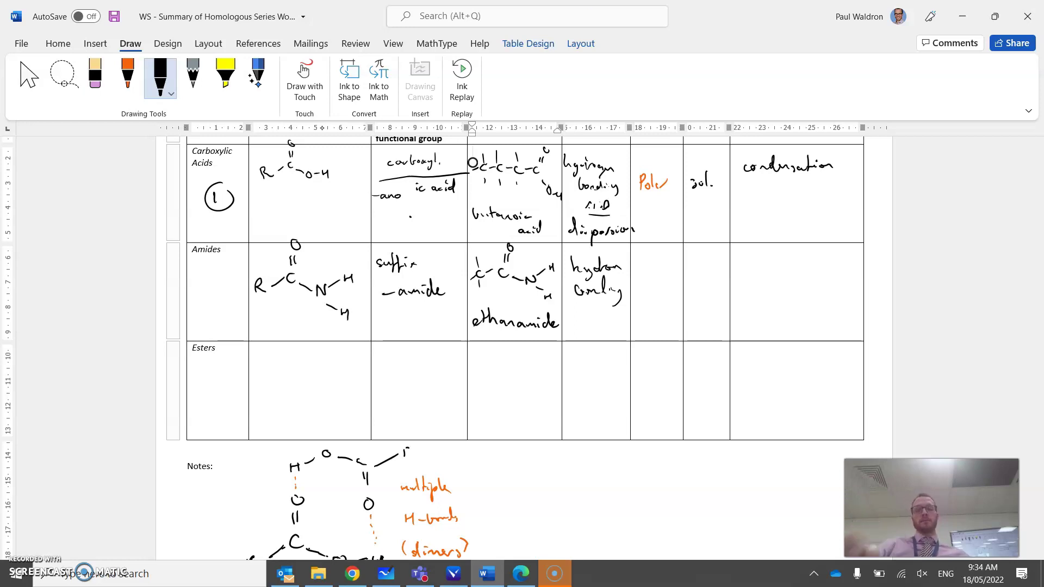
mouse_move(636, 288)
mouse_down()
mouse_move(637, 302)
mouse_move(653, 280)
mouse_move(706, 294)
mouse_up()
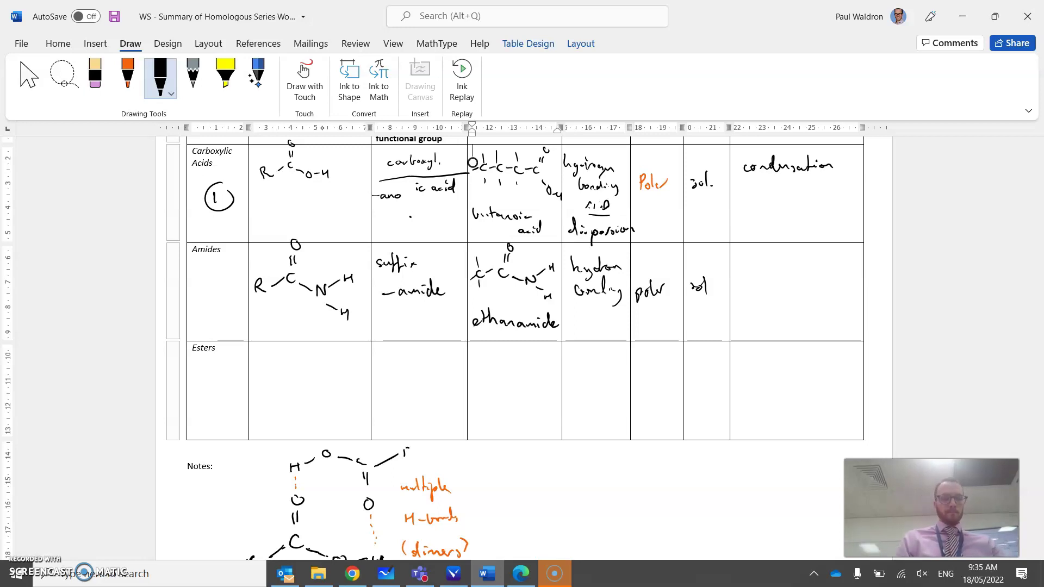
- Ink R–C(=O)–O–R' in the Esters structure cell, with the double-bonded carbonyl oxygen above
scroll(461, 400, down, 1)
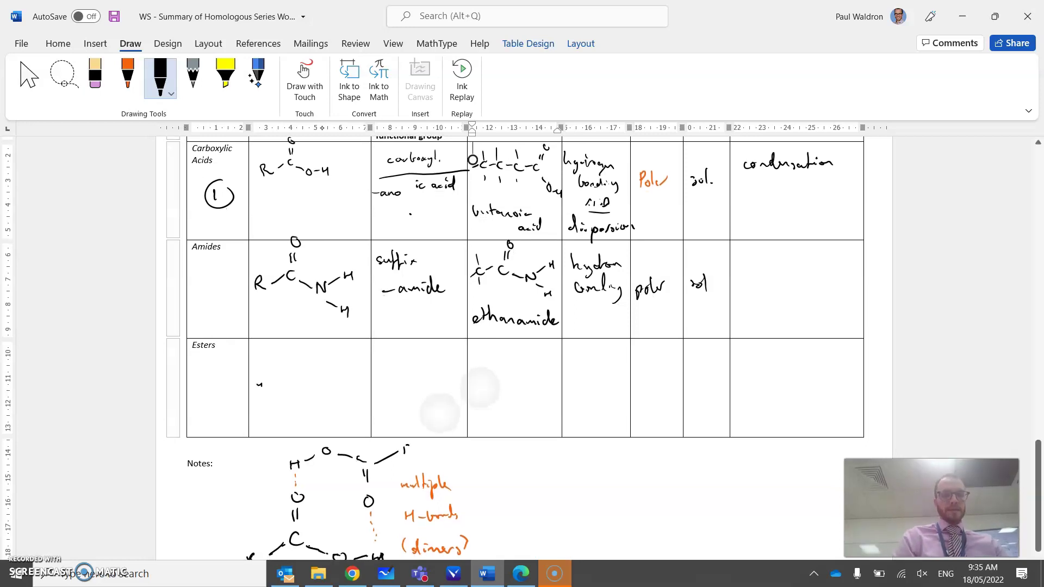
drag(257, 381, 259, 397)
mouse_move(259, 382)
mouse_down()
mouse_move(269, 398)
mouse_move(283, 380)
mouse_move(298, 383)
mouse_up()
drag(292, 354, 293, 363)
drag(297, 339, 296, 340)
drag(305, 384, 326, 390)
drag(336, 392, 348, 383)
mouse_move(352, 384)
mouse_down()
mouse_move(354, 372)
mouse_move(363, 383)
mouse_up()
drag(362, 362, 363, 369)
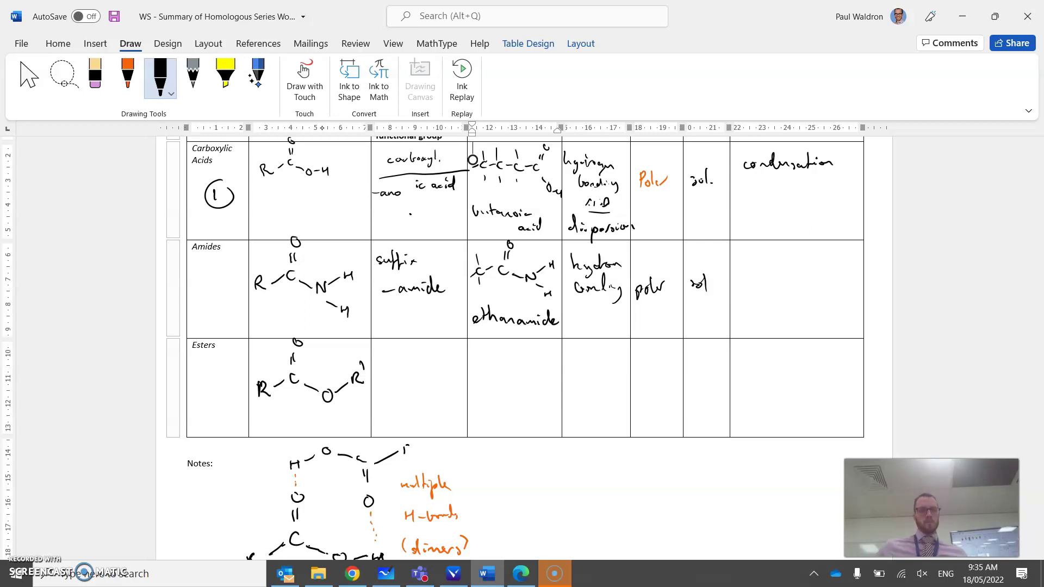
- In orange ink, split the ester with a dashed line labelled 'carboxyl / hydroxyl' and delete stray n's
click(128, 76)
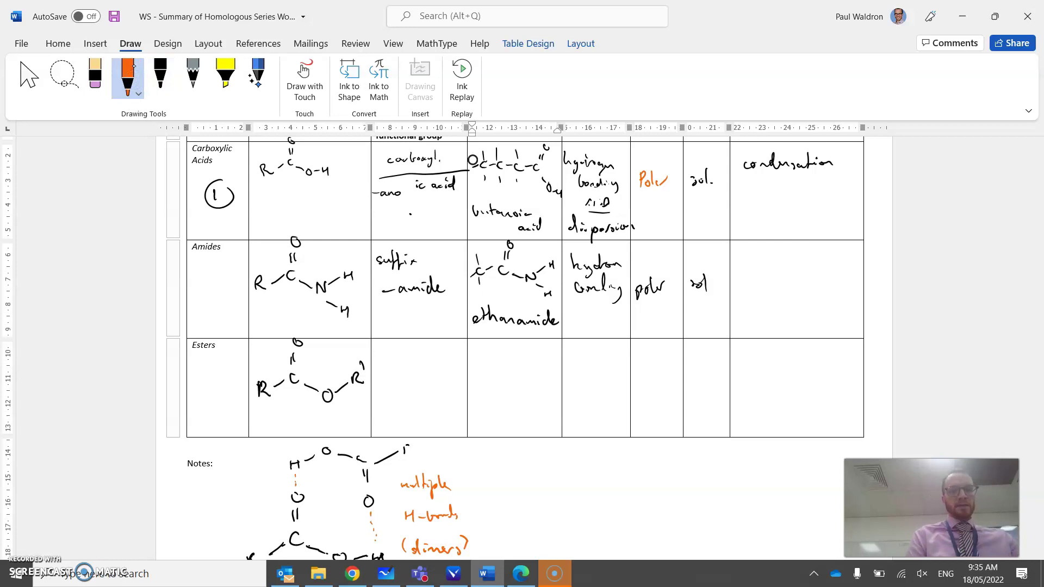
text(nnnnnnnnnnnnnn)
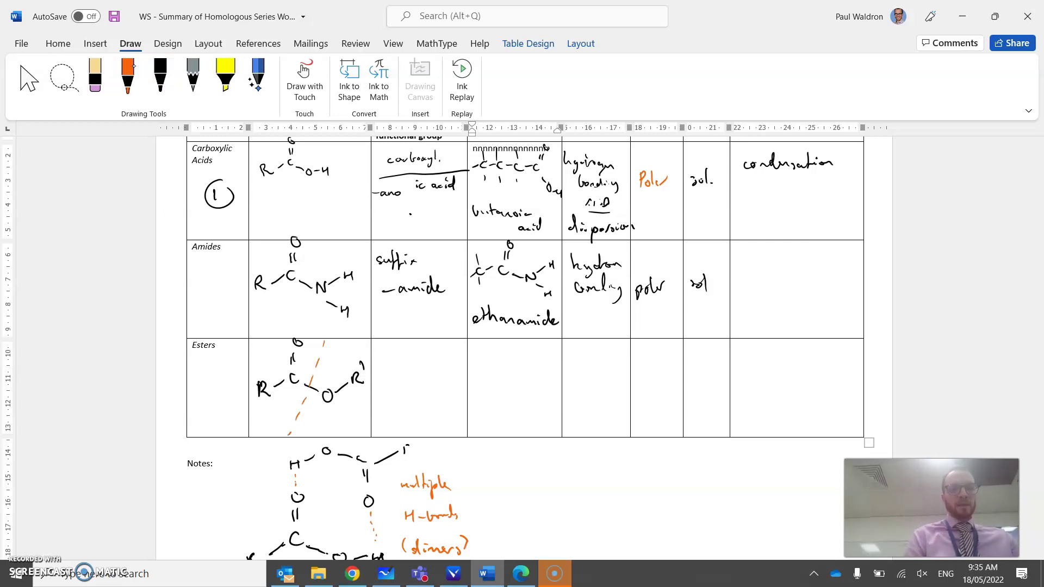
text(nnn)
drag(221, 417, 278, 418)
text(nnnnnnnnnnnm)
key(shift+Home)
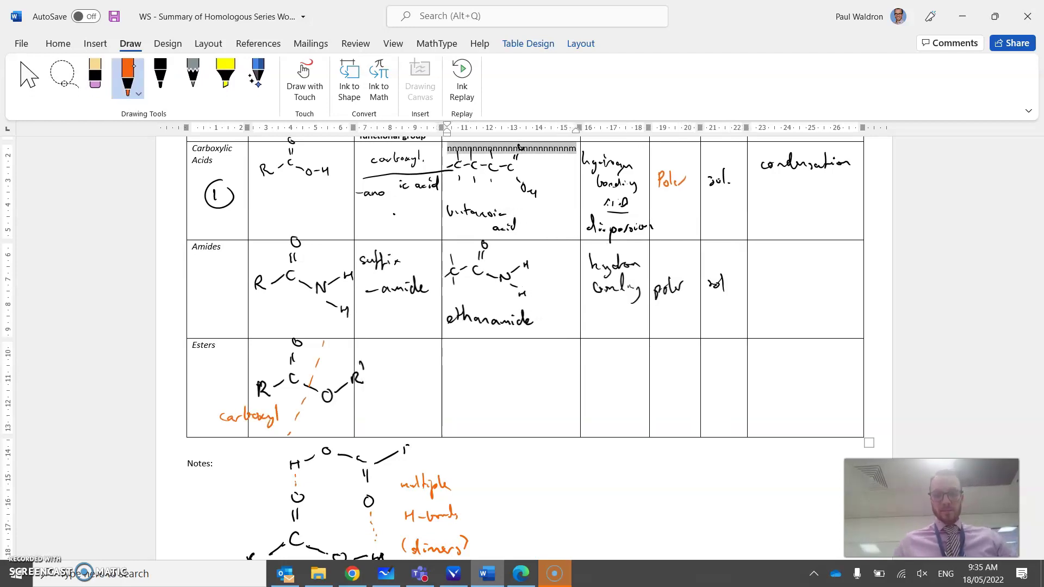
key(BackSpace)
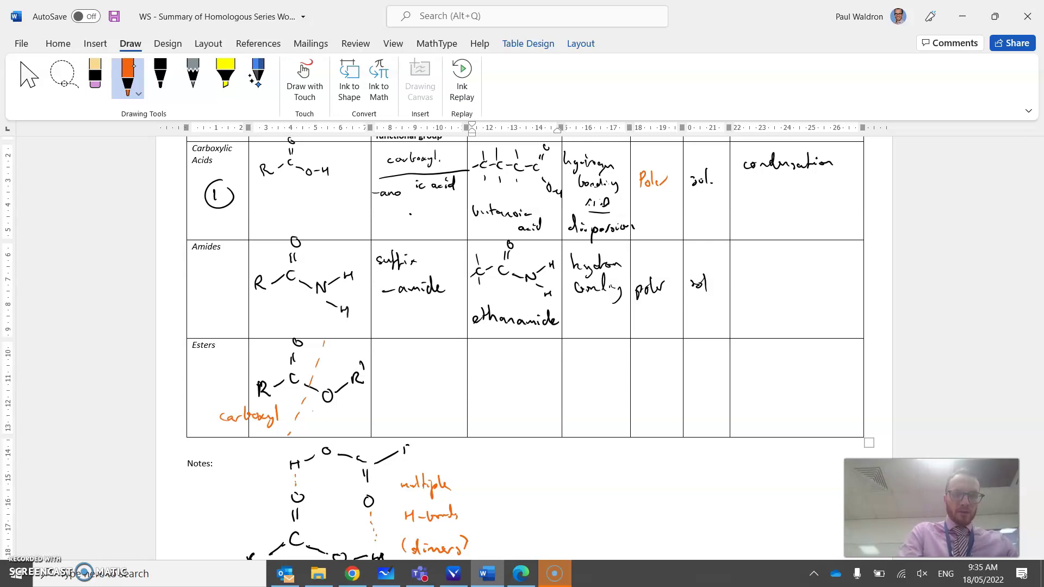
mouse_move(321, 419)
mouse_down()
mouse_move(348, 419)
mouse_move(359, 404)
mouse_up()
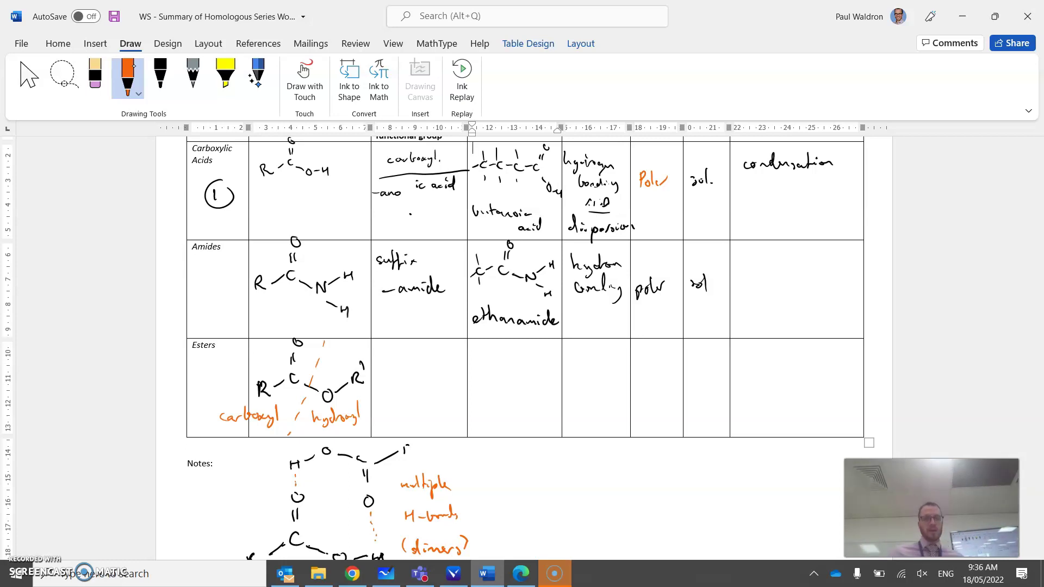
click(160, 76)
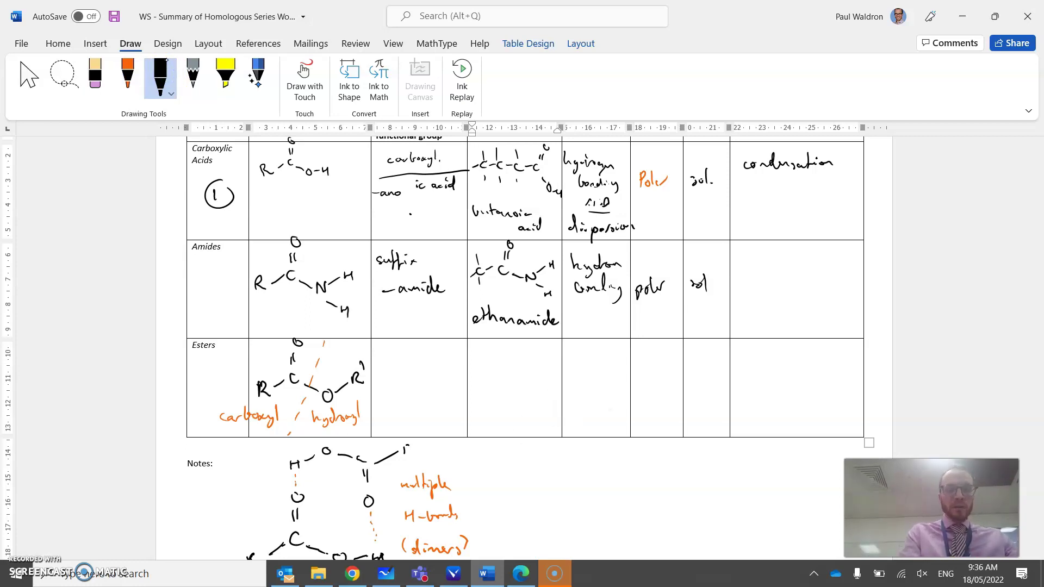
- Handwrite '-yl' above '-anoate' in black ink in the Esters functional-group cell
mouse_move(375, 364)
mouse_down()
mouse_move(404, 367)
mouse_move(400, 375)
mouse_up()
drag(408, 349, 405, 365)
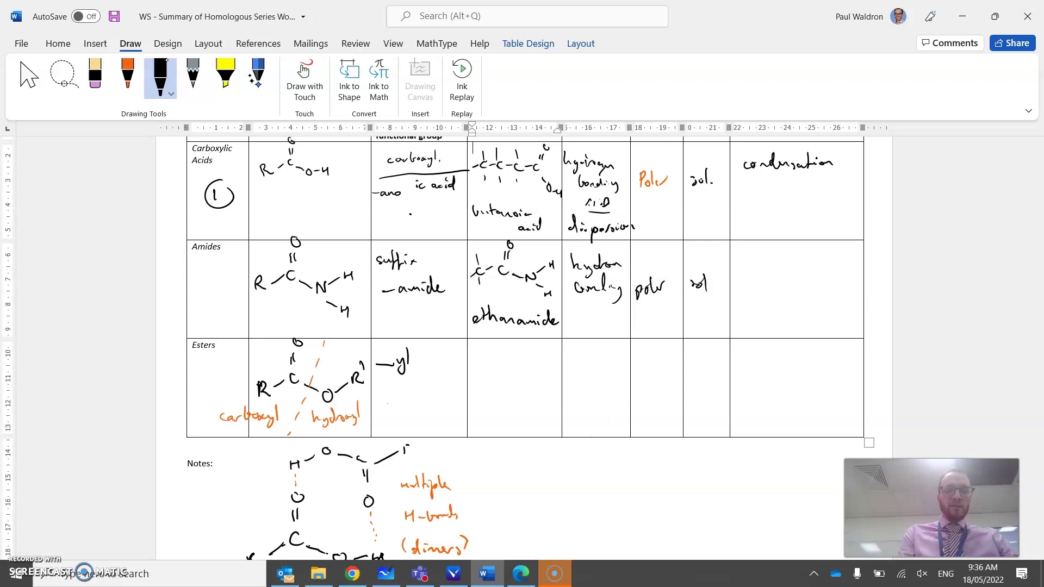
drag(385, 404, 410, 406)
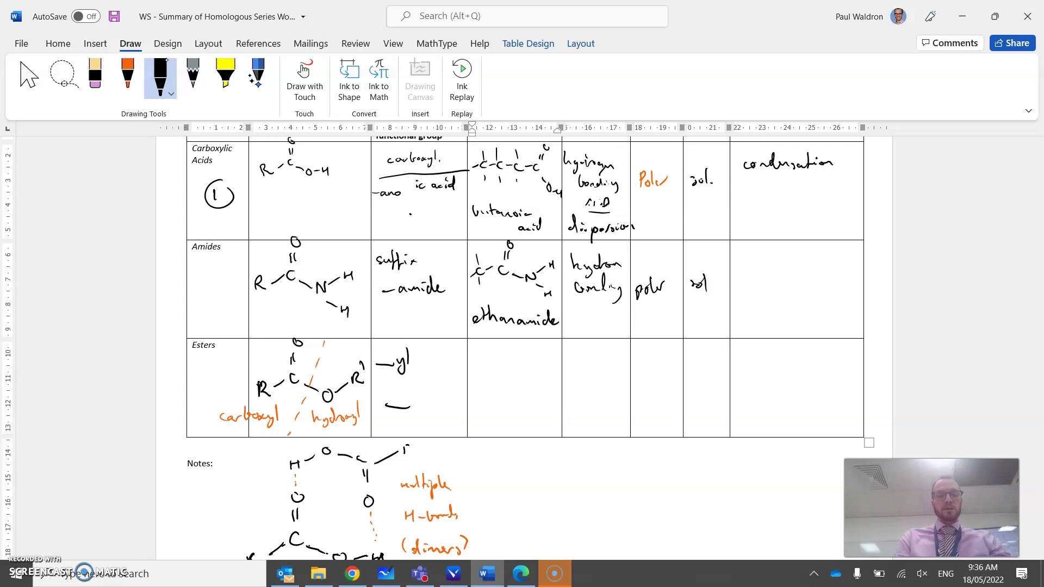
click(187, 443)
key(Escape)
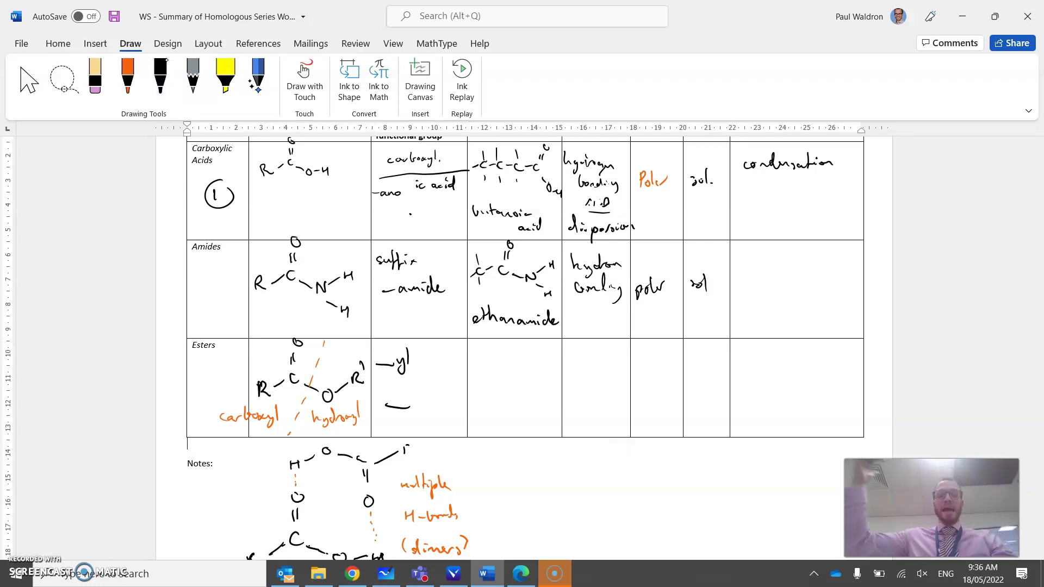
click(160, 77)
drag(410, 402, 445, 399)
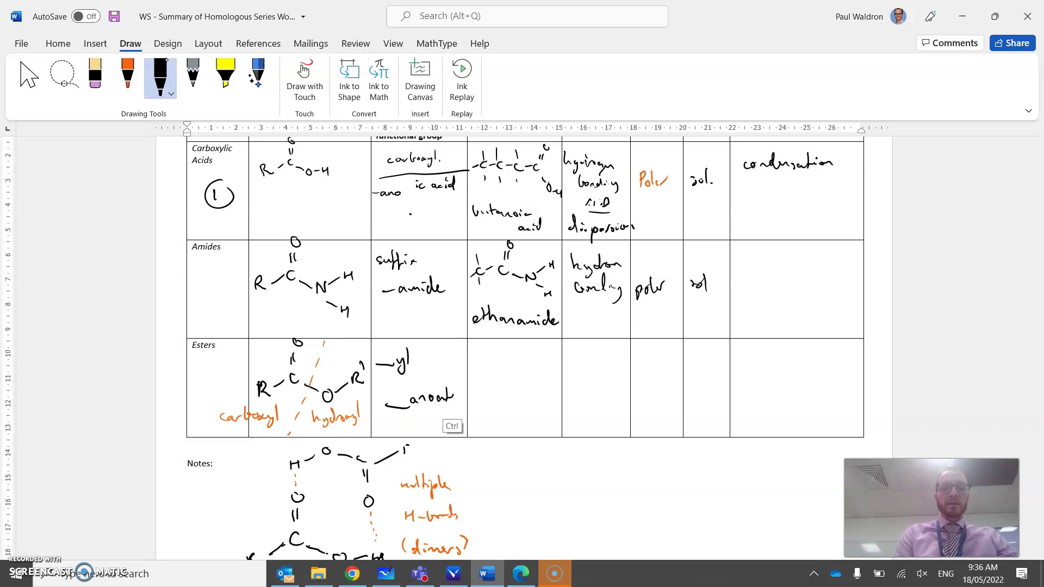
drag(453, 398, 461, 396)
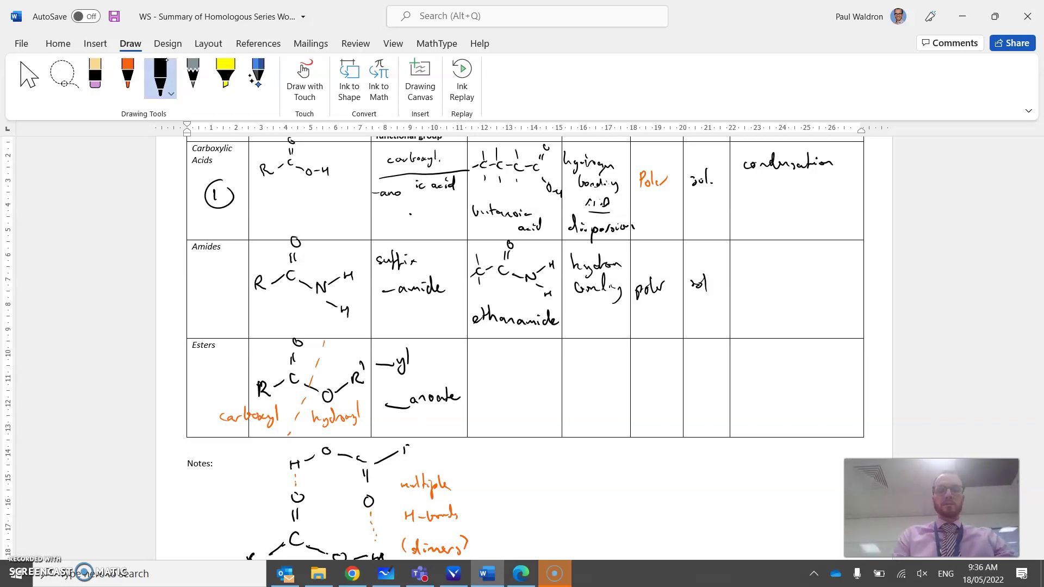
- Draw the CH3COOCH3 structure, including the ester oxygen and CH3 groups, in the Esters example cell
drag(484, 367, 496, 367)
mouse_move(507, 363)
mouse_down()
mouse_move(509, 338)
mouse_move(522, 374)
mouse_move(548, 370)
mouse_move(562, 381)
mouse_up()
drag(475, 355, 474, 374)
mouse_move(482, 376)
mouse_down()
mouse_move(491, 405)
mouse_move(511, 409)
mouse_move(516, 397)
mouse_up()
- Write the name 'methyl ethanoate' beneath the drawn structure
drag(488, 433, 497, 434)
mouse_move(499, 419)
mouse_down()
mouse_move(500, 434)
mouse_move(505, 424)
mouse_up()
mouse_move(506, 417)
mouse_down()
mouse_move(514, 433)
mouse_move(548, 434)
mouse_up()
drag(550, 430, 556, 433)
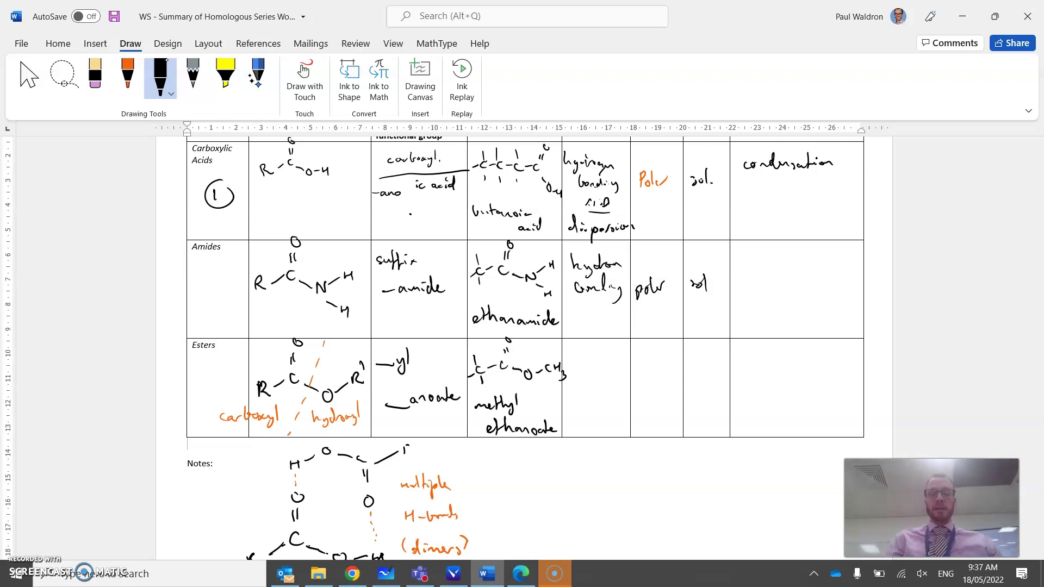
- Ink 'dipole-dipole' over 'dispersion', then 'polar' and 'slightly sol.' across the Esters row
mouse_move(578, 353)
mouse_down()
mouse_move(581, 361)
mouse_move(617, 354)
mouse_move(604, 390)
mouse_move(614, 368)
mouse_move(623, 377)
mouse_up()
mouse_move(567, 403)
mouse_down()
mouse_move(607, 403)
mouse_move(585, 427)
mouse_up()
mouse_move(595, 422)
mouse_down()
mouse_move(588, 429)
mouse_move(616, 419)
mouse_up()
mouse_move(622, 418)
mouse_down()
mouse_move(618, 425)
mouse_move(629, 418)
mouse_up()
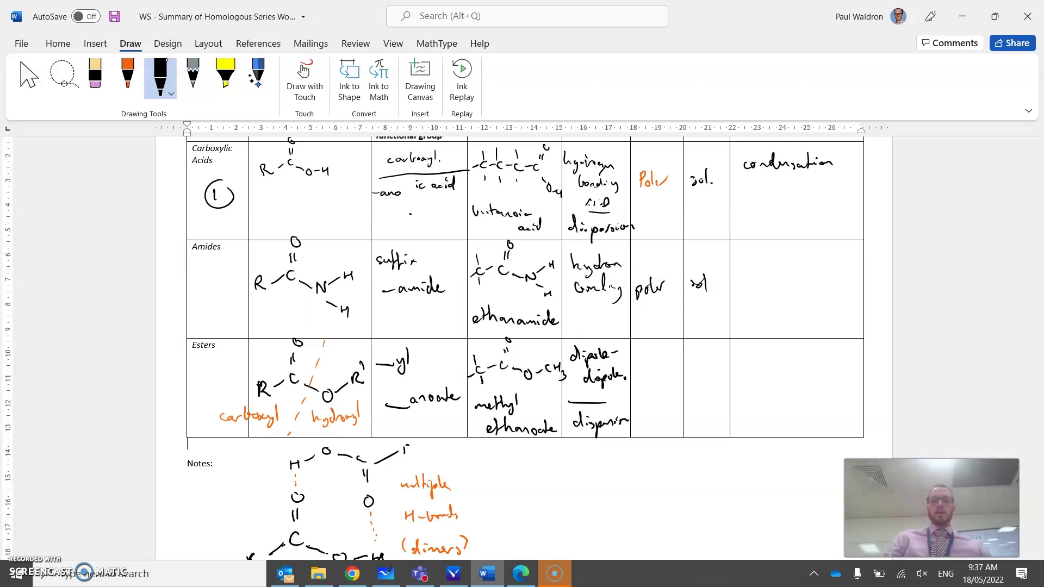
mouse_move(643, 379)
mouse_down()
mouse_move(648, 387)
mouse_move(701, 364)
mouse_move(710, 374)
mouse_move(723, 351)
mouse_move(728, 373)
mouse_move(689, 400)
mouse_move(706, 380)
mouse_up()
click(712, 397)
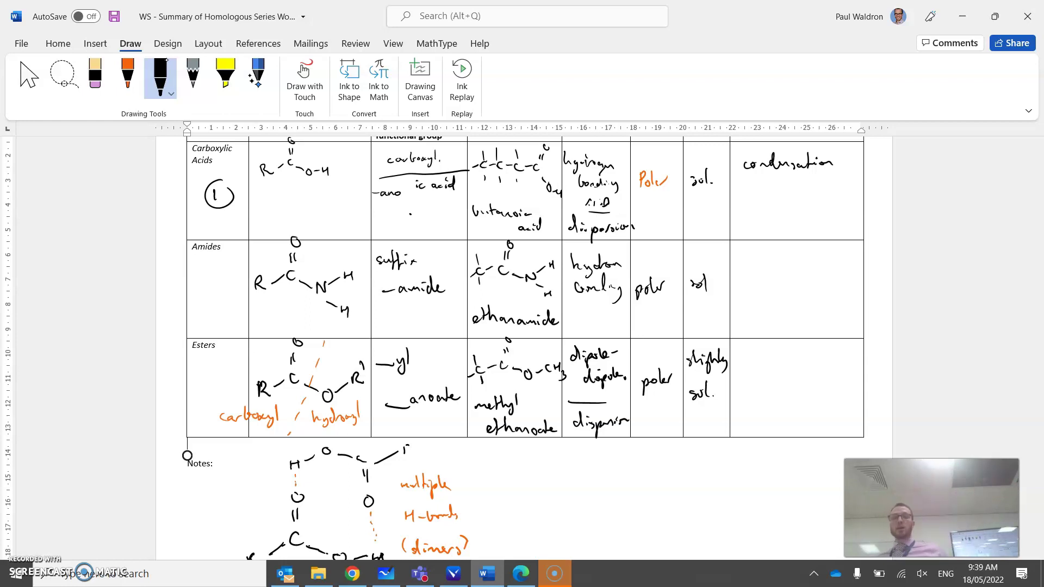
- Handwrite 'hydrolysis' in the Esters Typical Reactions cell, leaving only the Amides reactions cell blank
scroll(187, 455, down, 1)
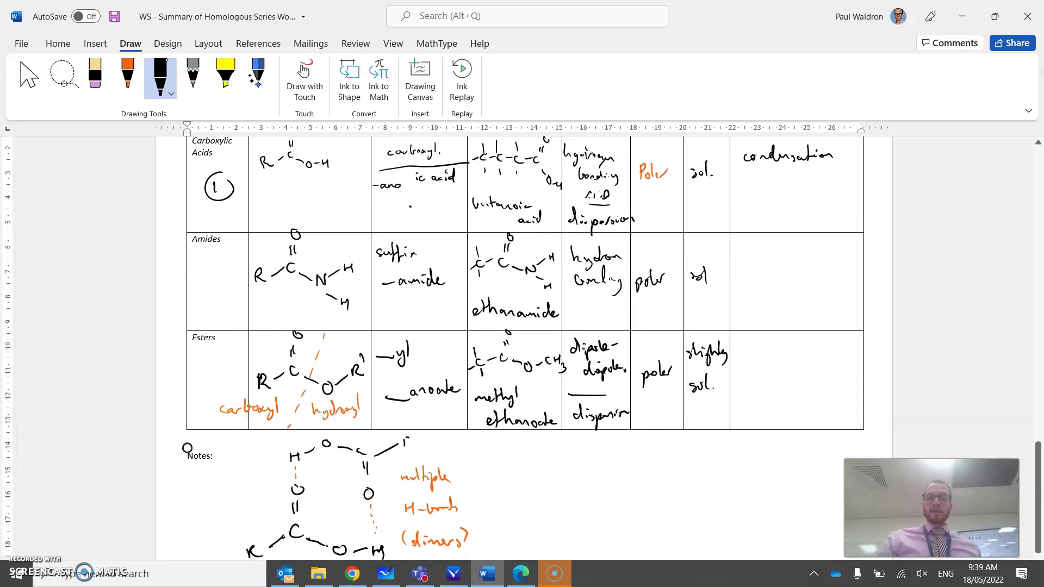
drag(745, 349, 745, 364)
click(744, 346)
click(753, 358)
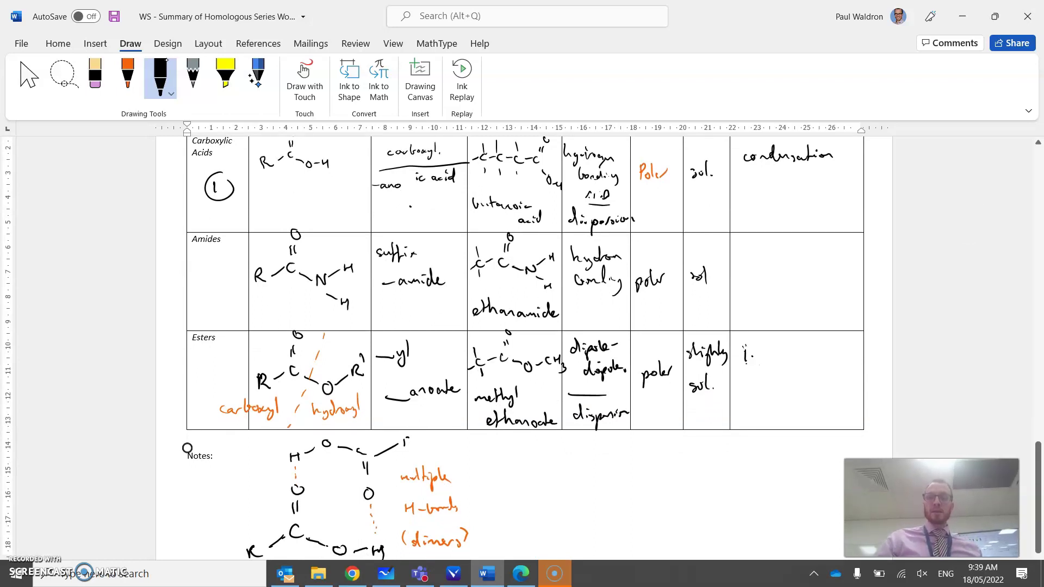
mouse_move(743, 347)
mouse_down()
mouse_move(766, 380)
mouse_move(801, 362)
mouse_move(819, 381)
mouse_move(838, 368)
mouse_up()
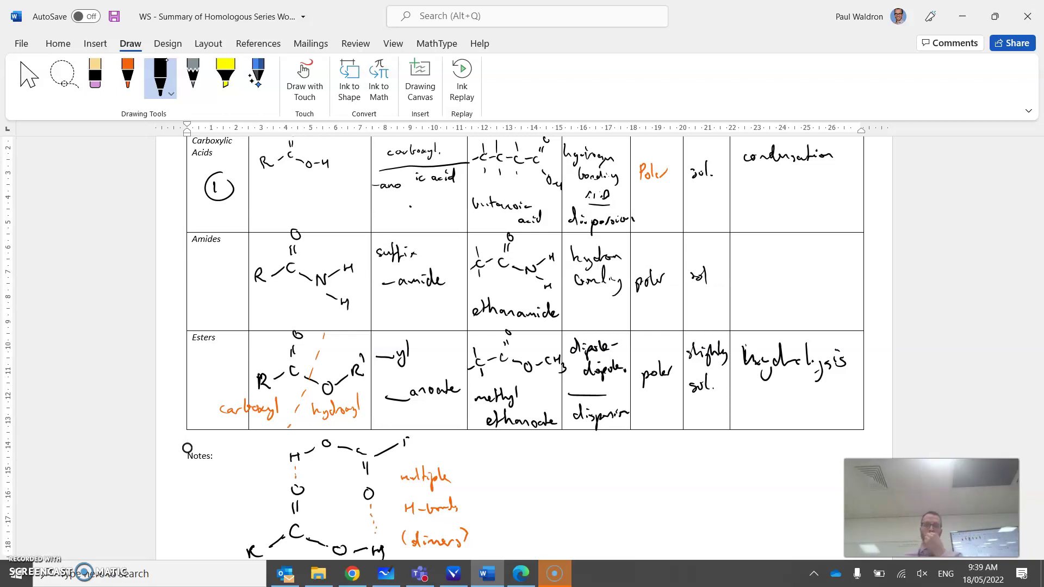
- Scroll back to the first table page showing the header and the empty Alcohols row
scroll(187, 447, up, 10)
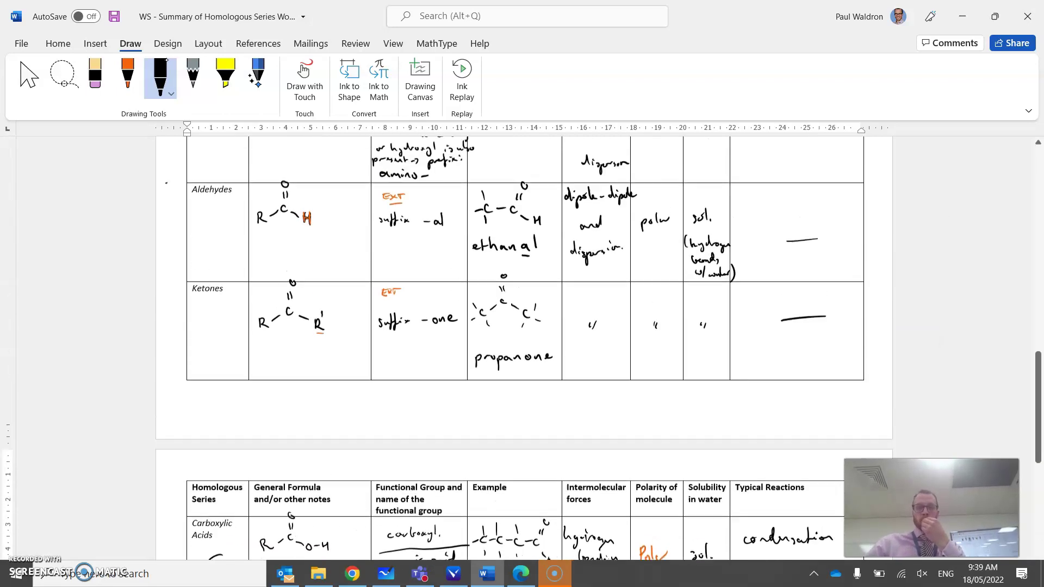
scroll(522, 348, up, 2)
scroll(522, 347, down, 10)
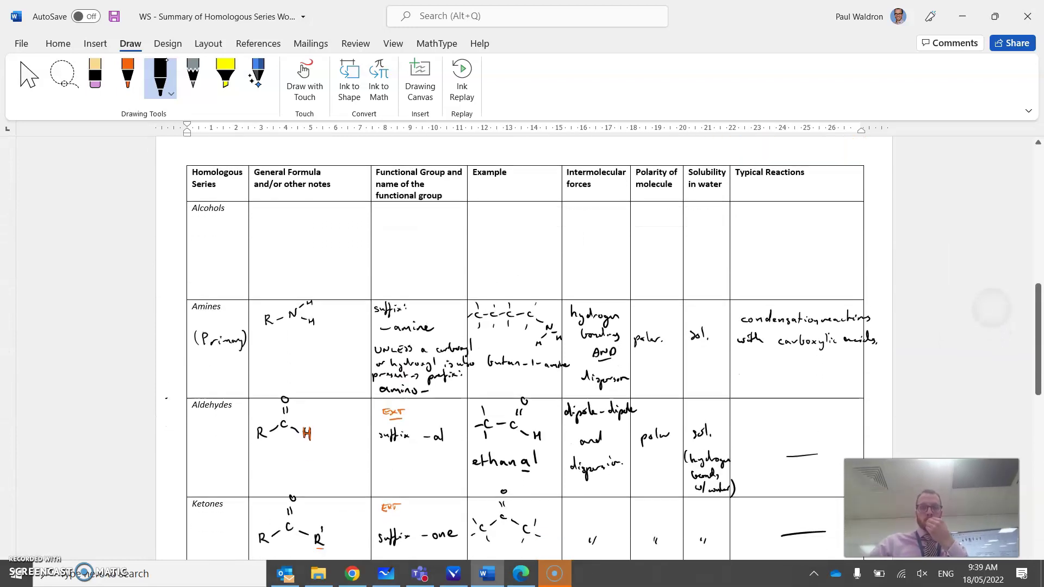
scroll(522, 348, down, 12)
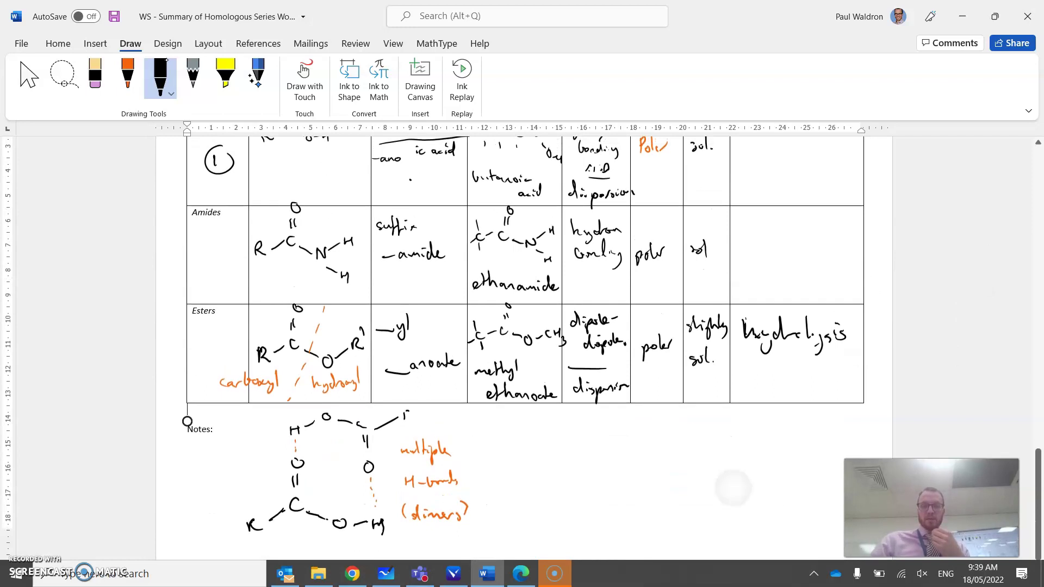
scroll(212, 441, down, 15)
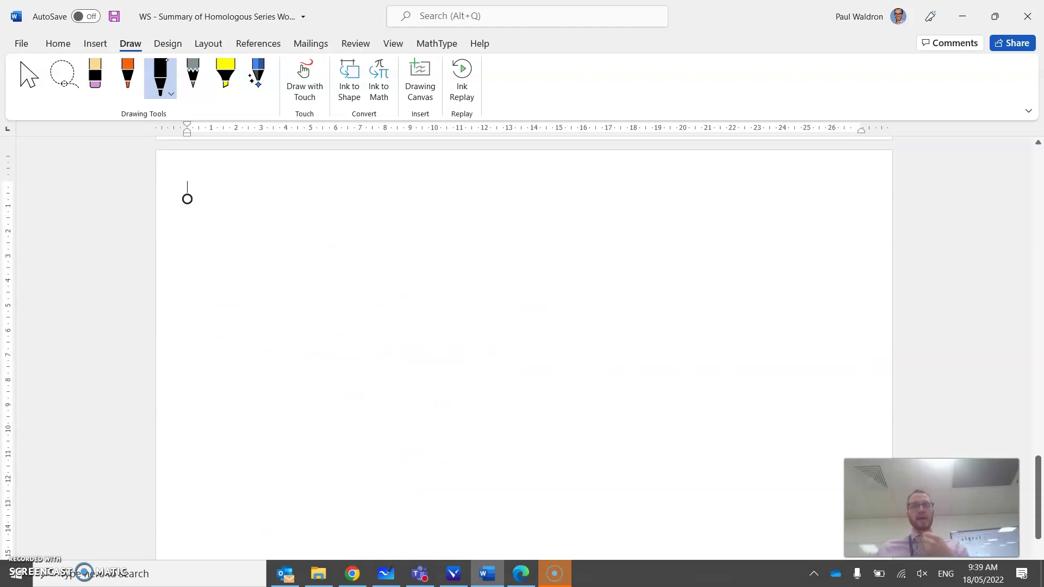
scroll(187, 199, up, 1)
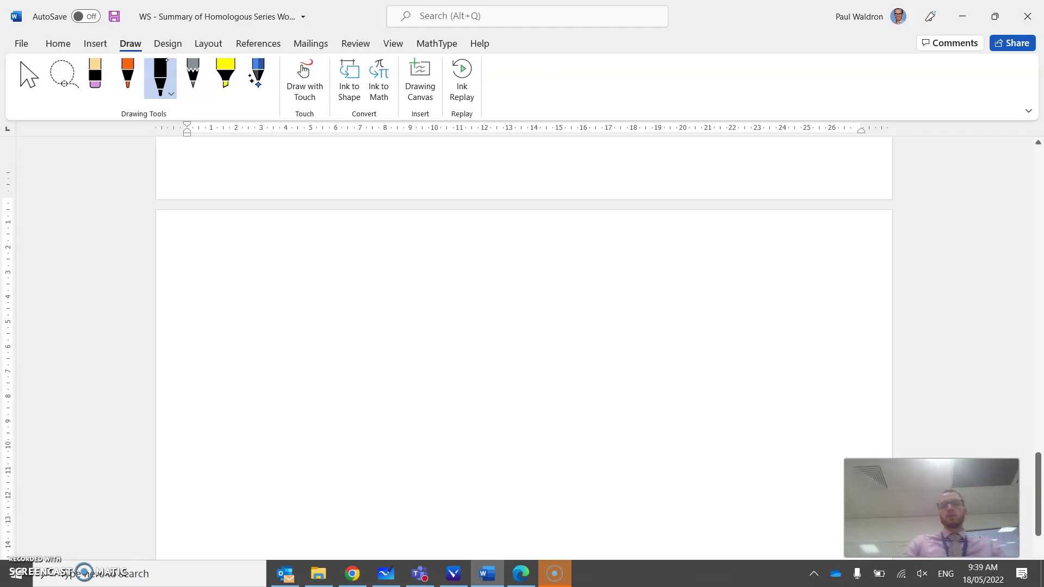
scroll(524, 348, up, 20)
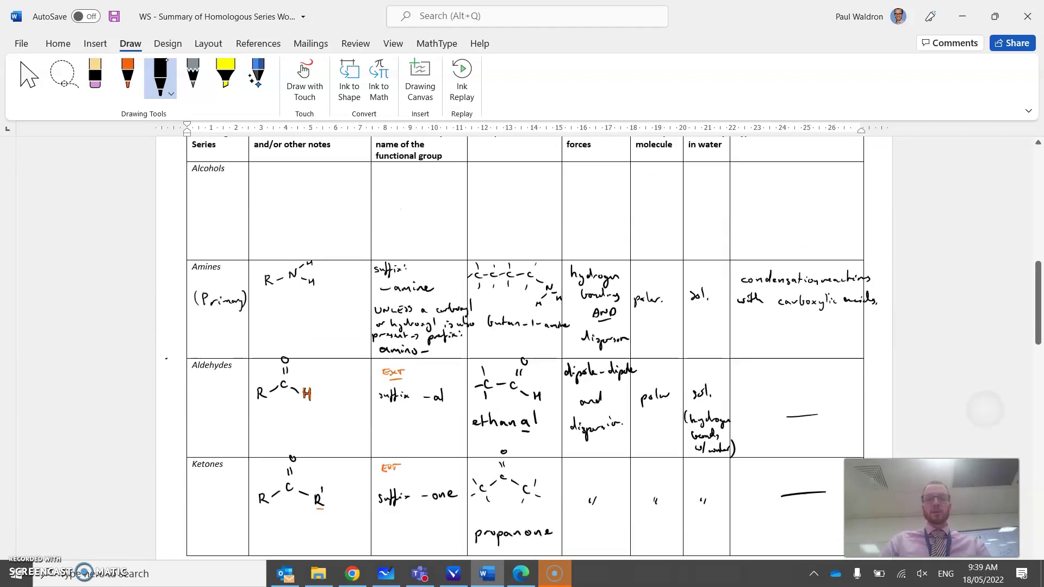
scroll(524, 348, up, 1)
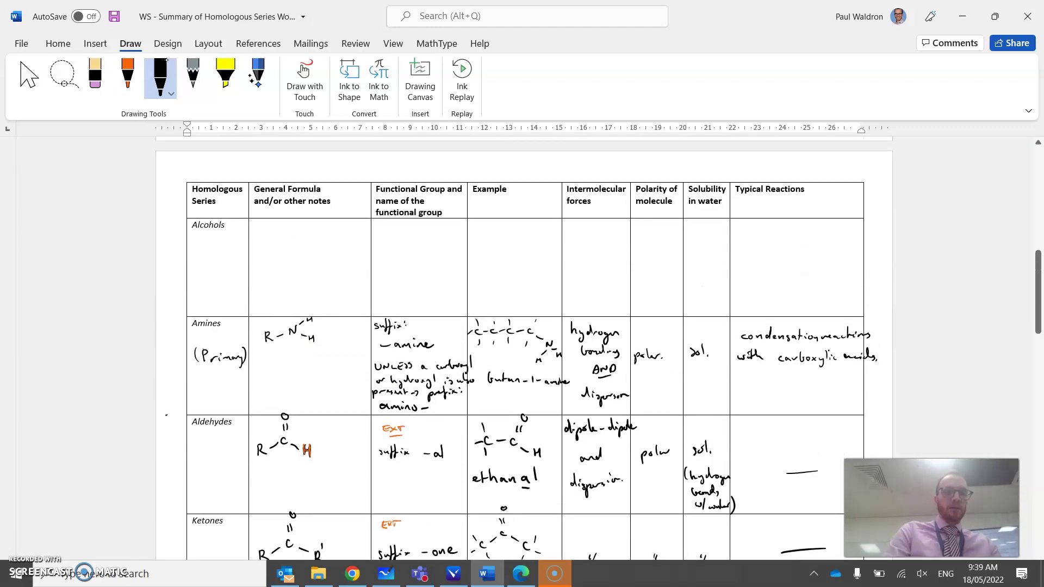
- Mark the Alcohols row with a circled 2 and write R–O–H as its general formula
drag(202, 251, 223, 269)
mouse_move(214, 237)
mouse_down()
mouse_move(195, 257)
mouse_move(217, 239)
mouse_up()
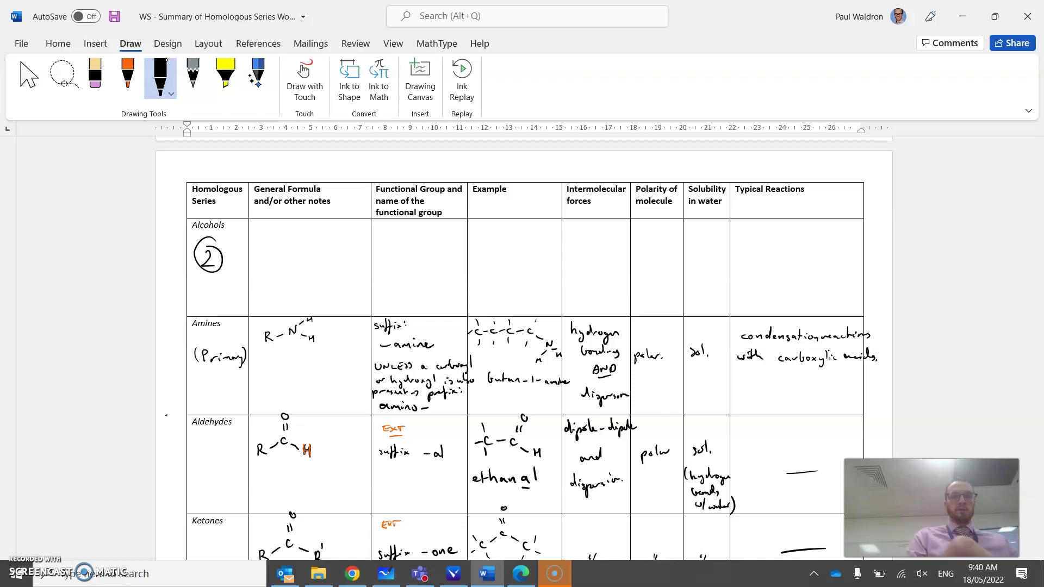
mouse_move(261, 236)
mouse_down()
mouse_move(262, 251)
mouse_move(287, 242)
mouse_up()
mouse_move(298, 235)
mouse_down()
mouse_move(293, 241)
mouse_move(323, 255)
mouse_up()
drag(323, 250, 329, 255)
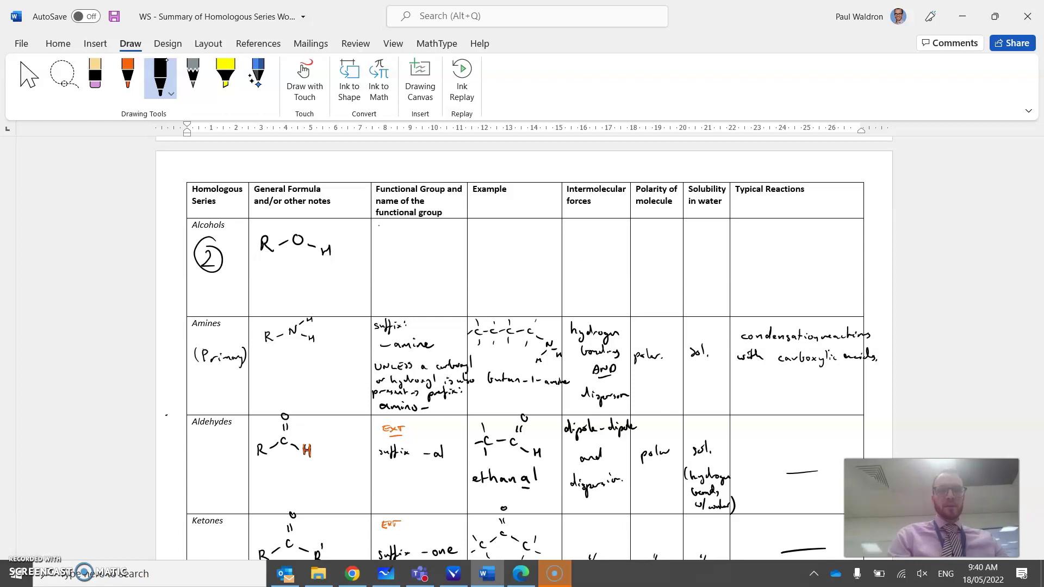
- Write underlined 'hydroxyl.' above 'suffix: -ol' in the Alcohols functional-group cell
drag(380, 235, 392, 240)
mouse_move(398, 233)
mouse_down()
mouse_move(390, 250)
mouse_move(405, 239)
mouse_up()
mouse_move(408, 236)
mouse_down()
mouse_move(430, 251)
mouse_move(442, 237)
mouse_up()
drag(368, 261, 456, 259)
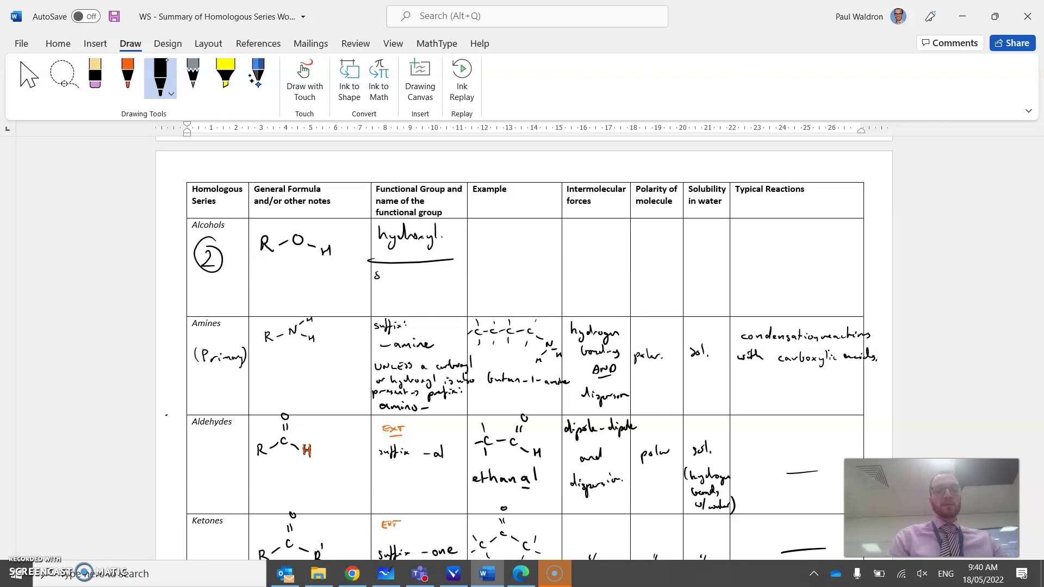
drag(381, 274, 441, 278)
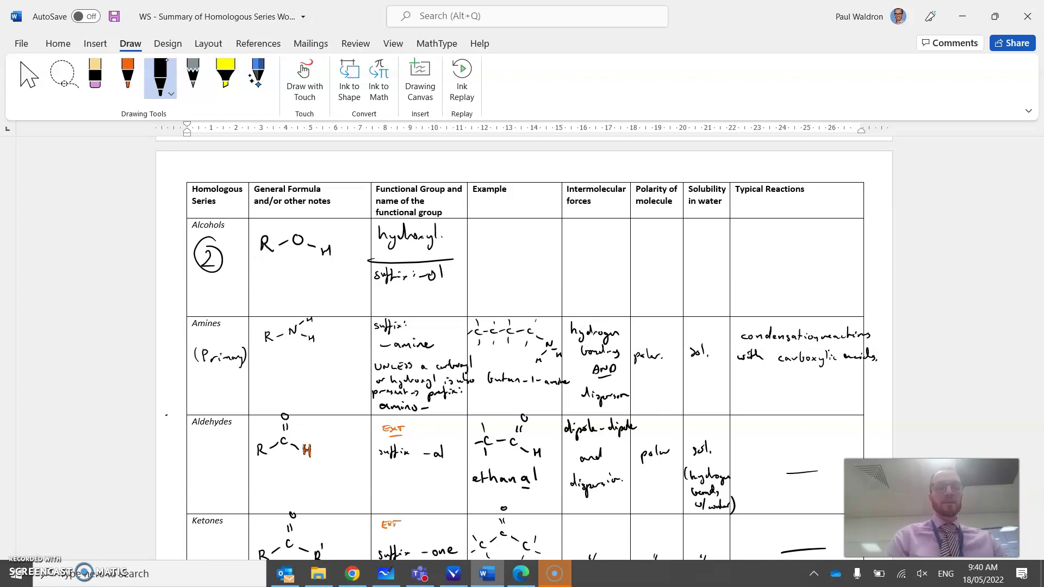
- Write 'unless coupled with carbonyl in which it has the prefix hydroxy-' below the suffix note
mouse_move(384, 296)
mouse_down()
mouse_move(457, 280)
mouse_move(488, 286)
mouse_up()
drag(350, 309, 426, 310)
mouse_move(431, 310)
mouse_down()
mouse_move(485, 294)
mouse_move(502, 309)
mouse_move(572, 305)
mouse_move(560, 298)
mouse_up()
click(492, 305)
mouse_move(587, 300)
mouse_down()
mouse_move(589, 315)
mouse_move(602, 305)
mouse_up()
drag(601, 299, 611, 307)
mouse_move(622, 291)
mouse_down()
mouse_move(617, 313)
mouse_move(631, 296)
mouse_move(660, 304)
mouse_up()
drag(662, 298, 678, 315)
mouse_move(683, 299)
mouse_down()
mouse_move(688, 306)
mouse_move(691, 285)
mouse_move(705, 300)
mouse_up()
drag(712, 301, 726, 306)
mouse_move(723, 300)
mouse_down()
mouse_move(729, 314)
mouse_move(745, 297)
mouse_up()
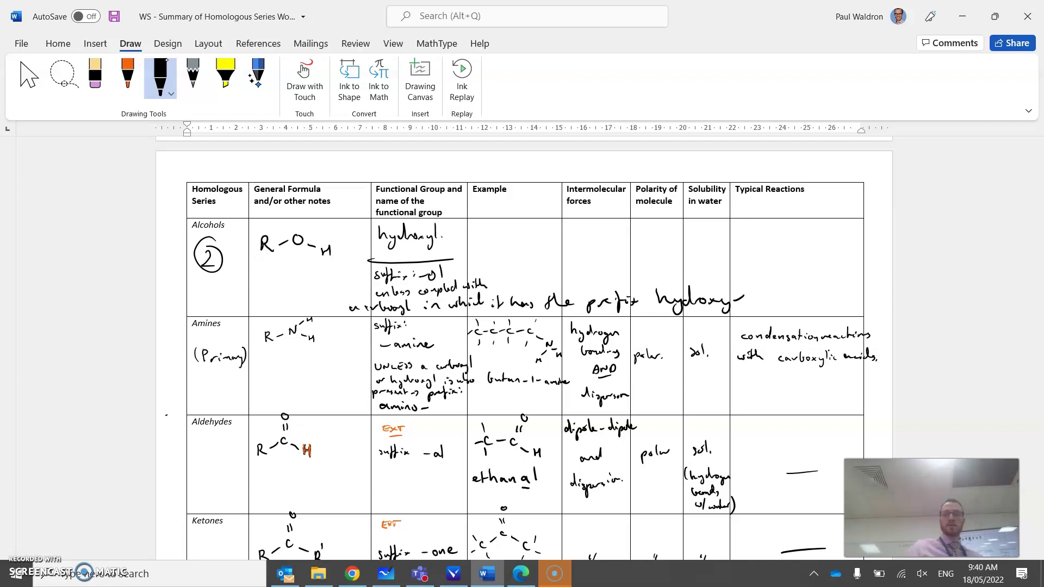
- In the Notes area, ink a C–C backbone with a C=O and an O–H on the carbonyl carbon
scroll(522, 347, down, 10)
scroll(187, 408, down, 7)
scroll(187, 408, up, 2)
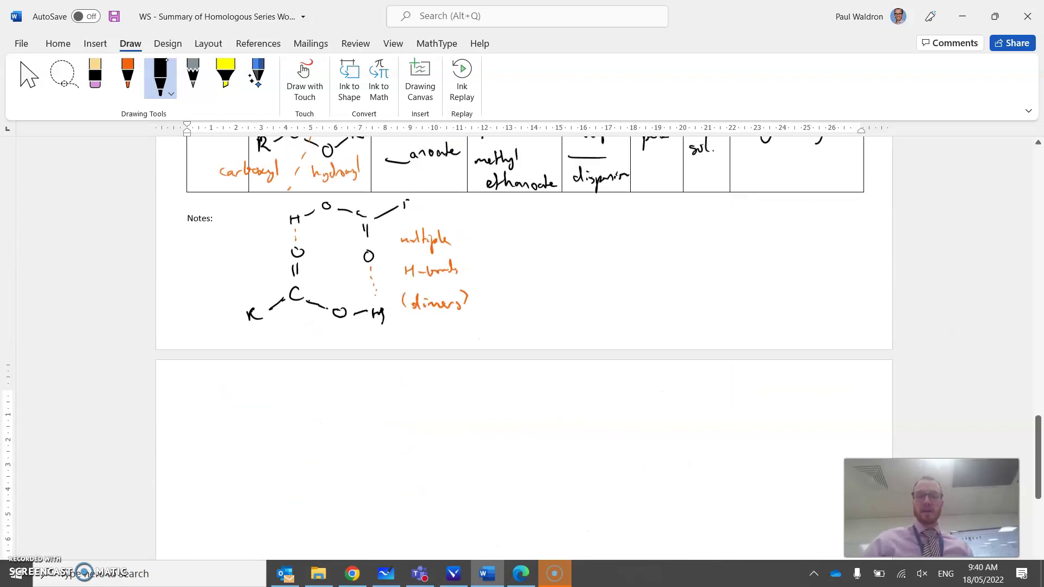
drag(691, 266, 692, 275)
mouse_move(701, 269)
mouse_down()
mouse_move(736, 276)
mouse_move(737, 251)
mouse_up()
mouse_move(749, 240)
mouse_down()
mouse_move(743, 252)
mouse_move(756, 221)
mouse_up()
drag(744, 281, 758, 289)
drag(768, 288, 796, 297)
drag(801, 284, 801, 302)
- Draw bonds and an O–H below the left carbon, plus a bond on its left side
drag(683, 239, 684, 303)
drag(682, 312, 683, 313)
drag(675, 324, 649, 338)
drag(650, 333, 659, 330)
drag(654, 272, 660, 271)
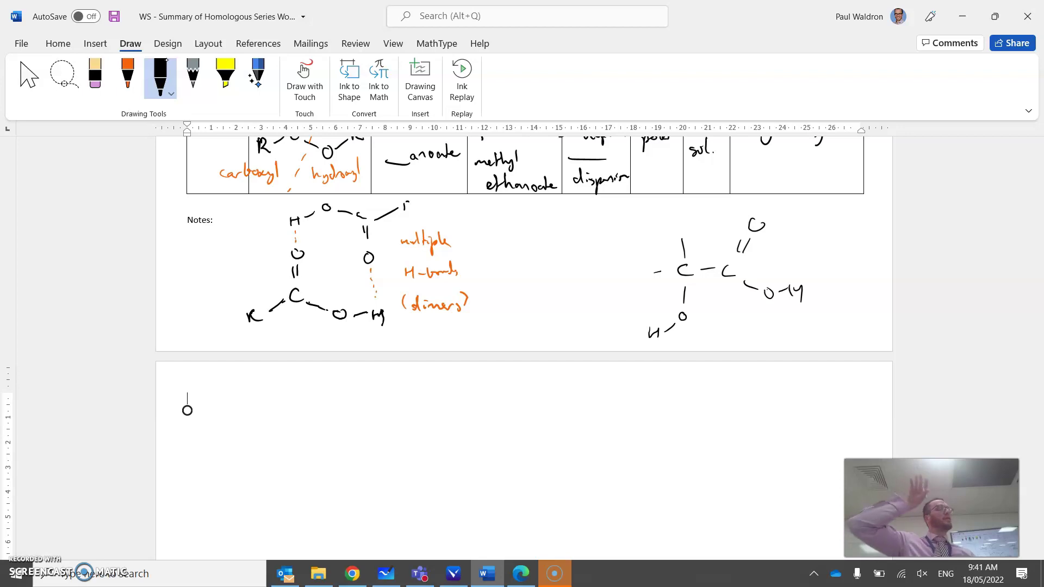
- Ink a four-carbon chain with OH on the end carbon in the Alcohols example cell
scroll(187, 410, up, 15)
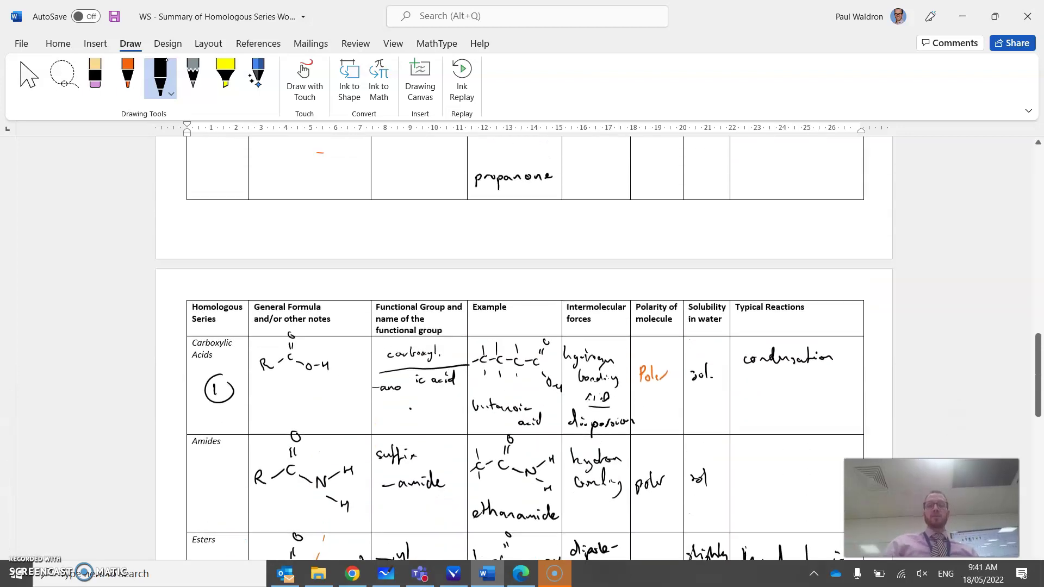
scroll(521, 348, up, 5)
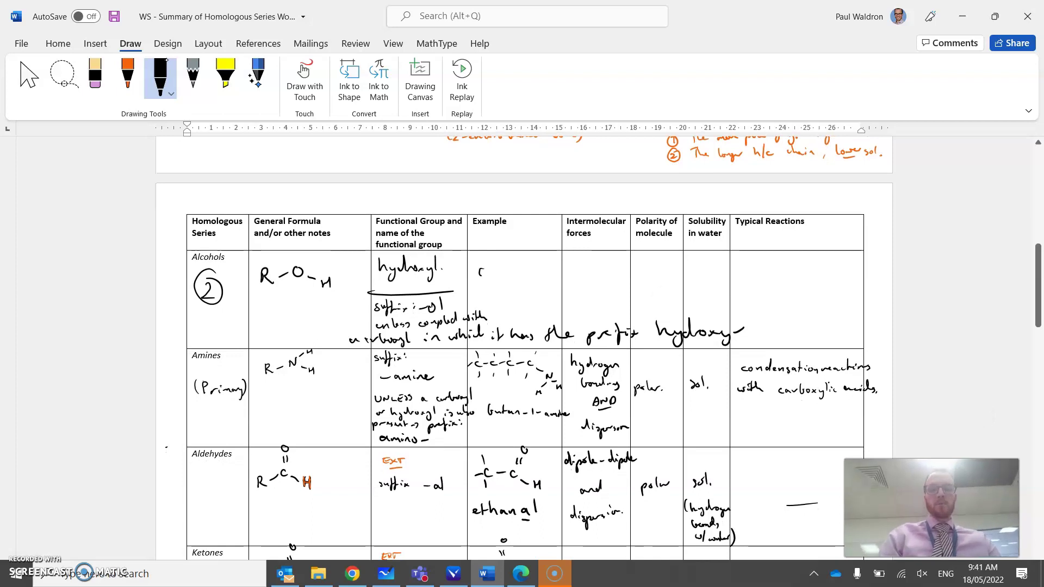
drag(480, 269, 486, 276)
drag(492, 270, 529, 275)
drag(532, 272, 550, 281)
drag(557, 245, 556, 245)
drag(563, 244, 578, 248)
- Label the drawn chain 'butan-1-ol' beneath the structure
drag(506, 290, 520, 298)
drag(523, 287, 524, 298)
drag(518, 293, 546, 293)
drag(553, 288, 562, 294)
mouse_move(571, 289)
mouse_down()
mouse_move(578, 296)
mouse_move(597, 277)
mouse_up()
- Write 'H-bond', 'polar' and 'sol.' in the remaining Alcohols cells
drag(589, 271, 609, 270)
drag(612, 262, 617, 273)
mouse_move(618, 269)
mouse_down()
mouse_move(632, 259)
mouse_move(647, 288)
mouse_move(658, 277)
mouse_up()
drag(662, 265, 671, 280)
drag(672, 274, 705, 270)
drag(710, 263, 714, 278)
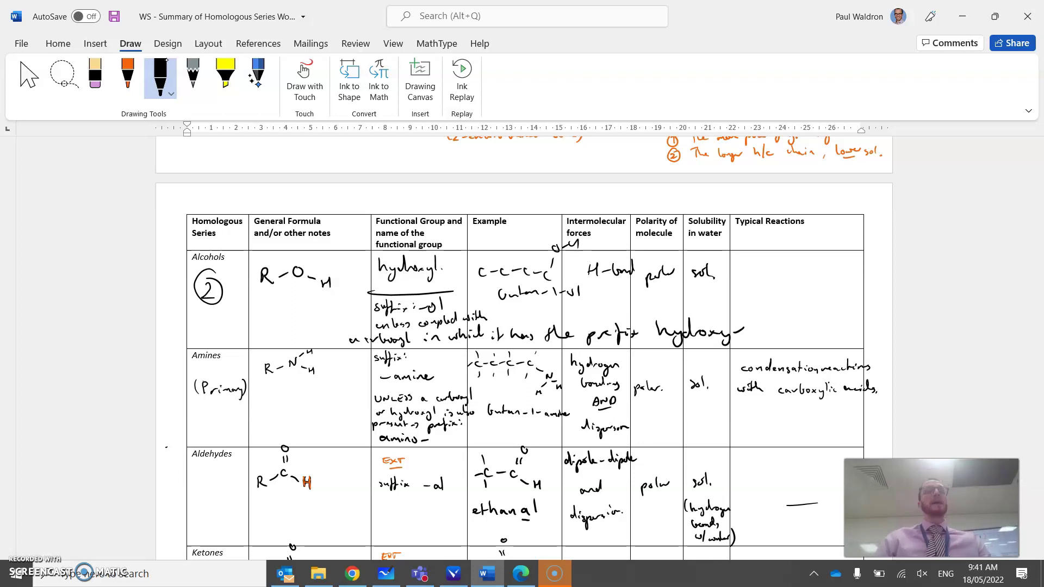